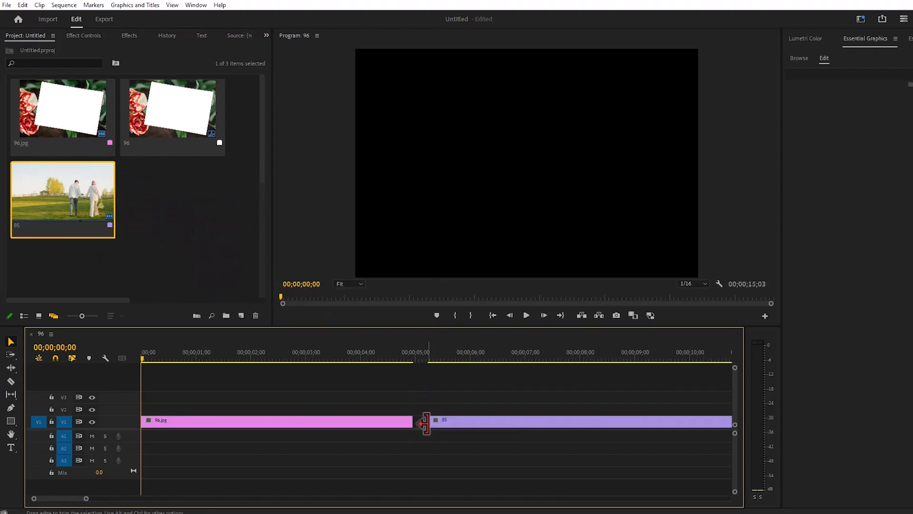
Move clip 85 to track V2 above 96.jpg so that it starts at the beginning of the sequence
left_click(447, 356)
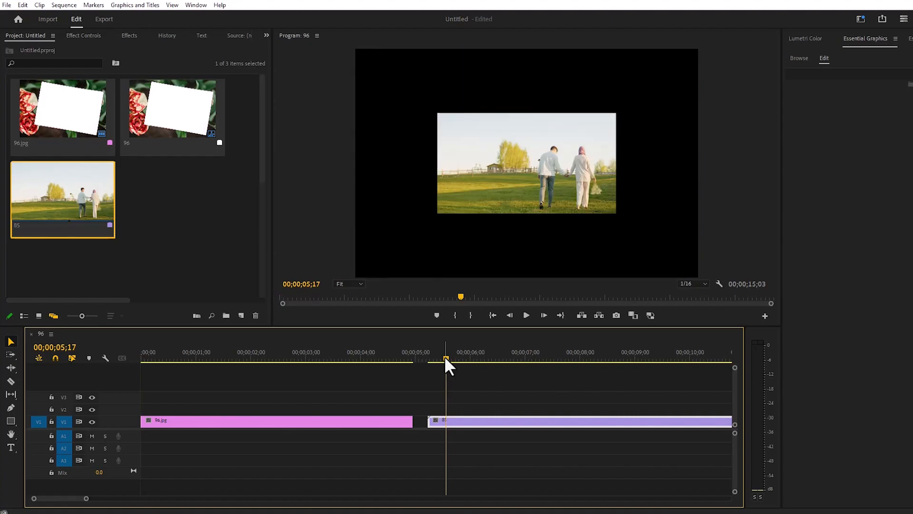
left_click_drag(441, 423, 289, 397)
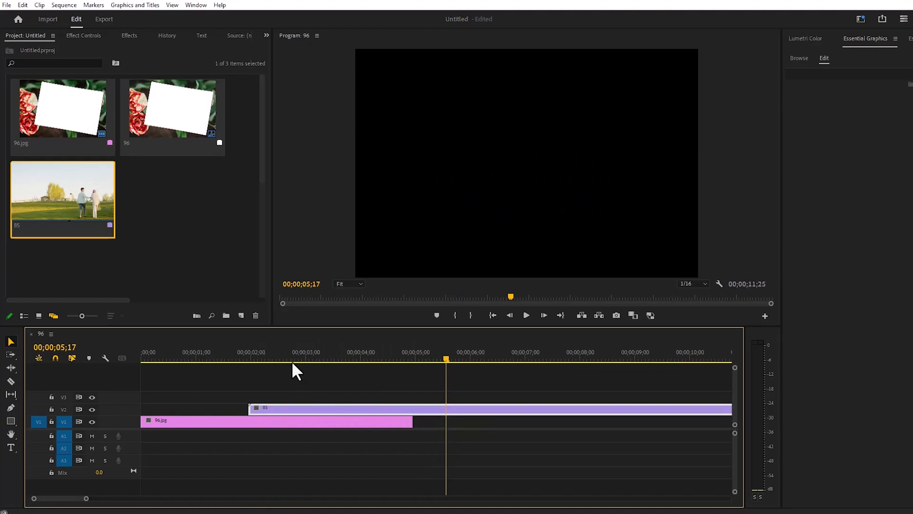
left_click(289, 359)
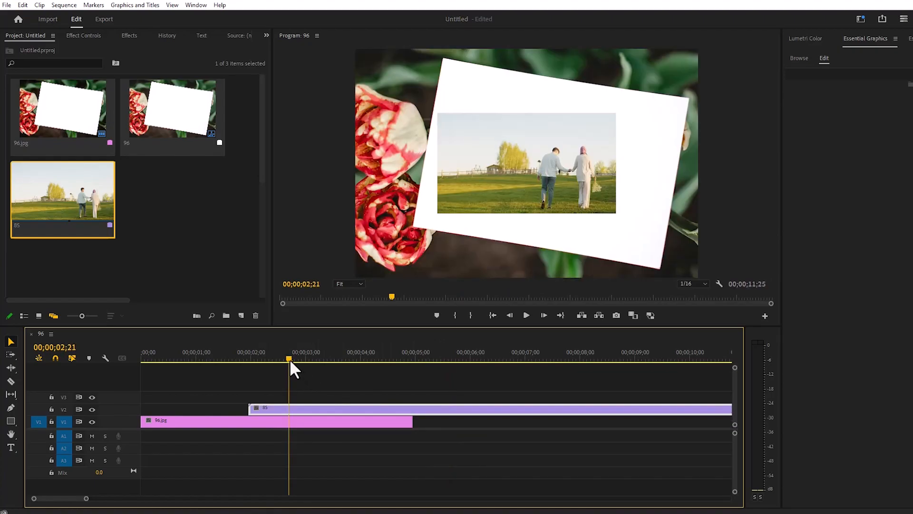
left_click_drag(289, 359, 413, 367)
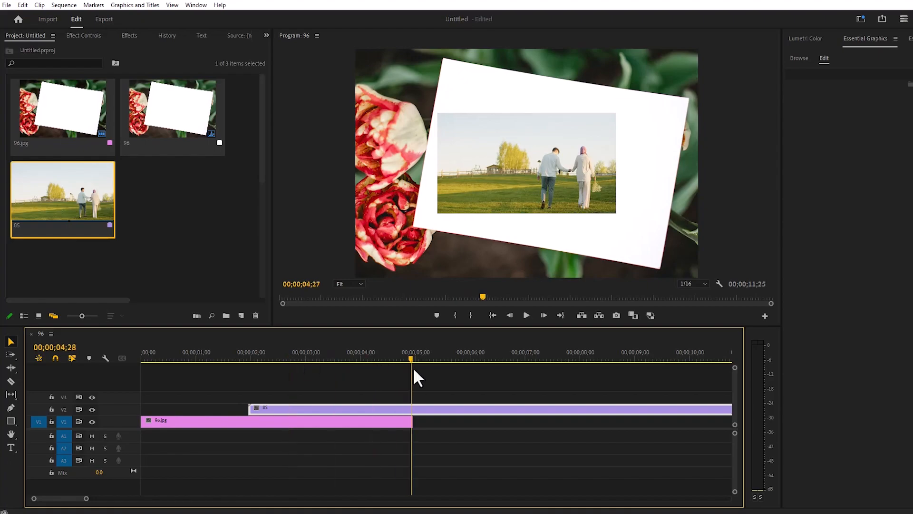
left_click_drag(374, 402, 313, 413)
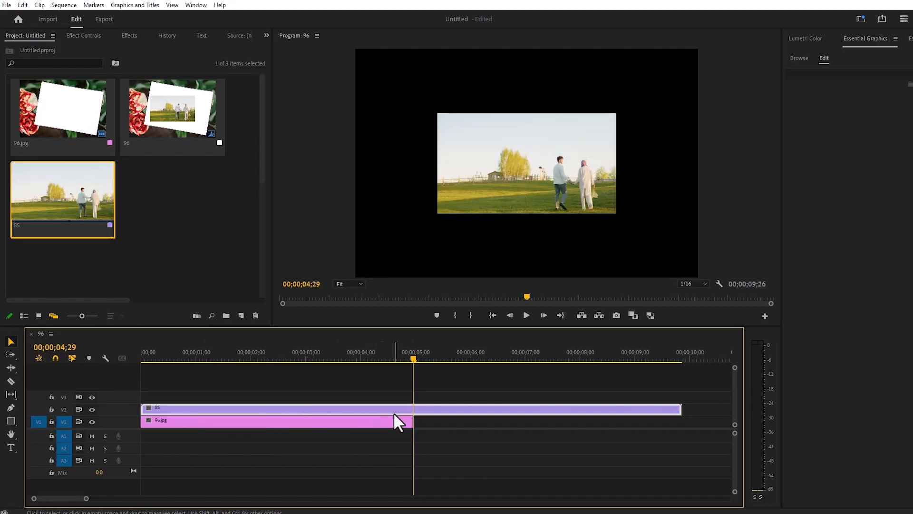
Add a frame hold to clip 85 at 00;00;00;05
left_click_drag(422, 361, 77, 367)
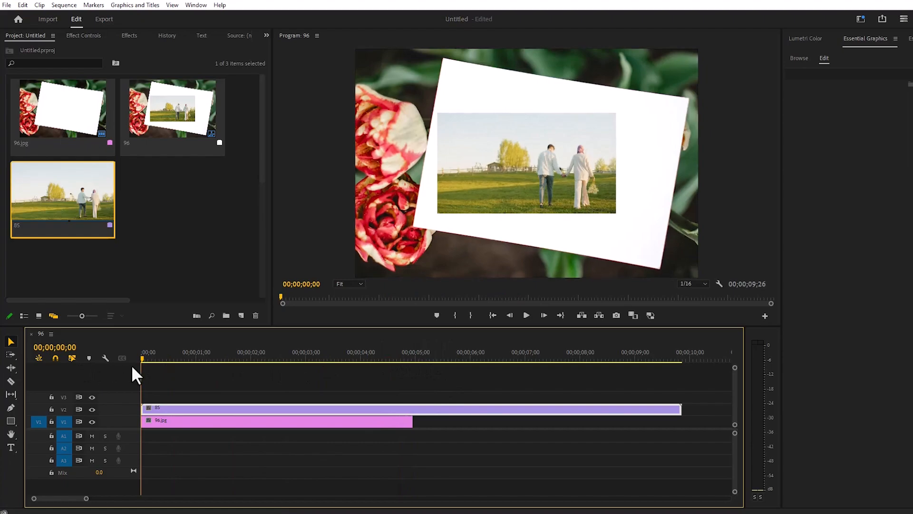
key("Right")
key("Right")
key("Right")
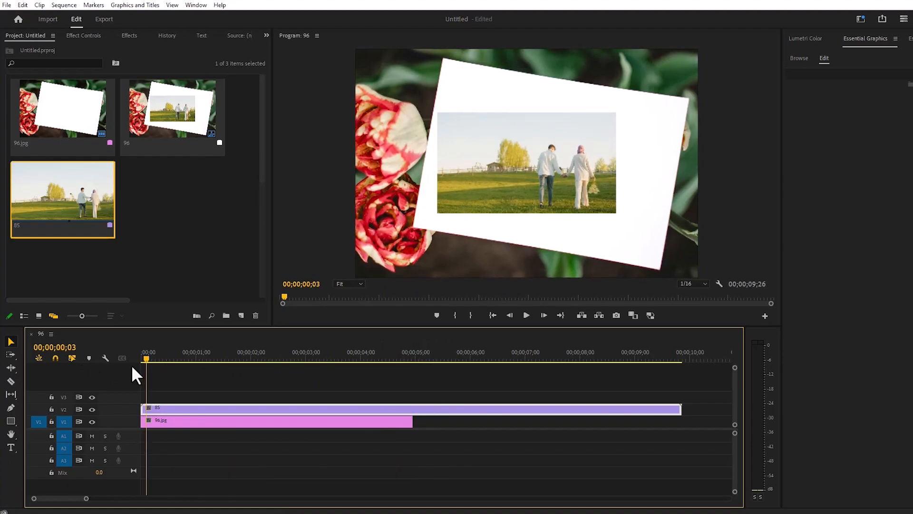
key("Right")
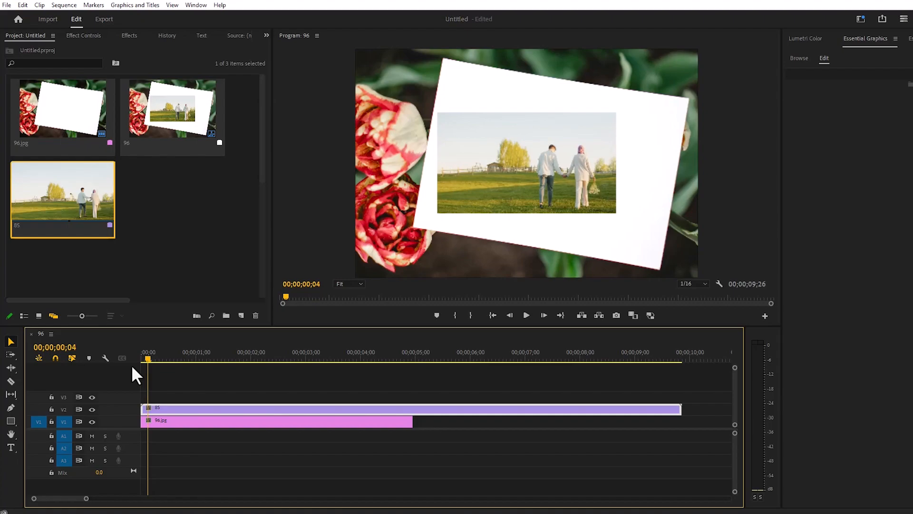
key("Right")
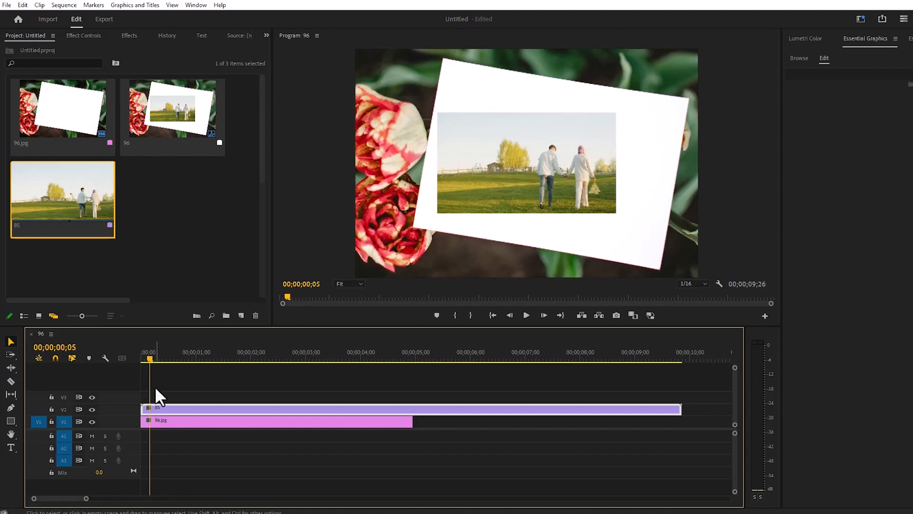
left_click_drag(86, 498, 72, 499)
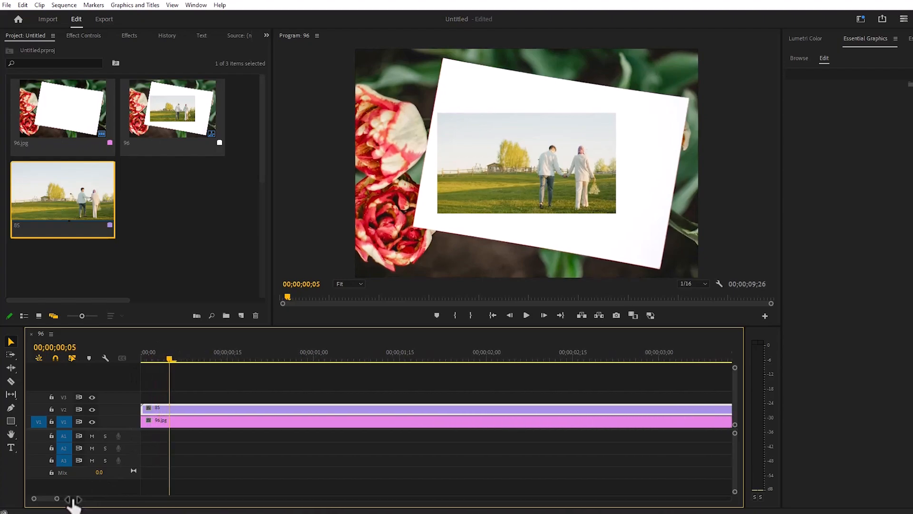
right_click(165, 411)
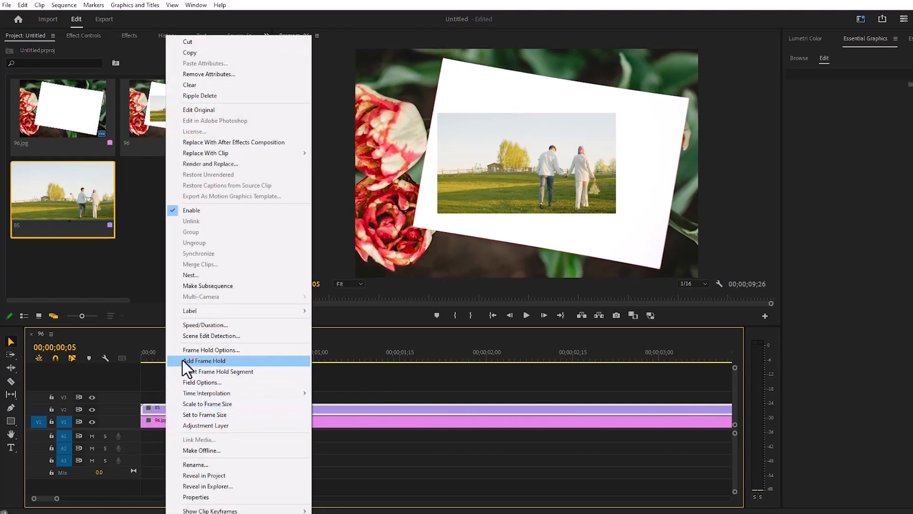
left_click(211, 361)
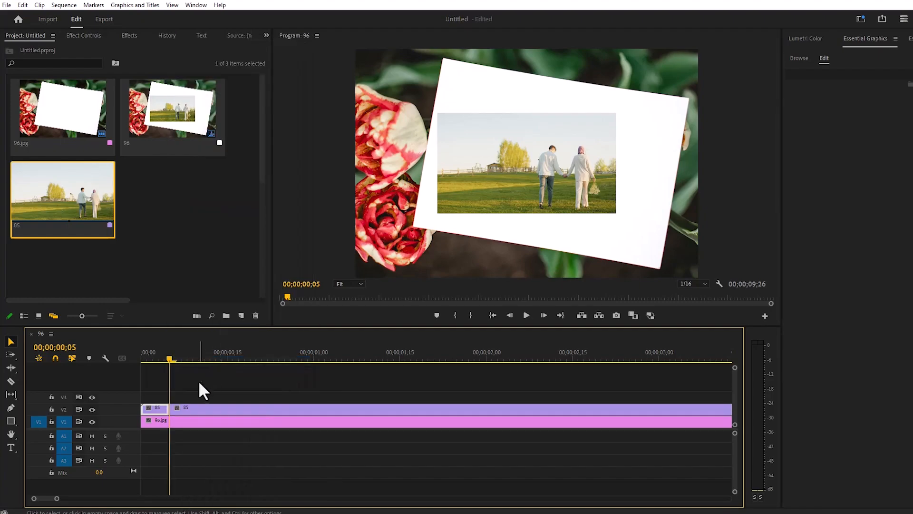
Move the second segment of clip 85 to about 8.5 seconds and extend the short first segment to the end of 96.jpg
left_click_drag(56, 498, 109, 499)
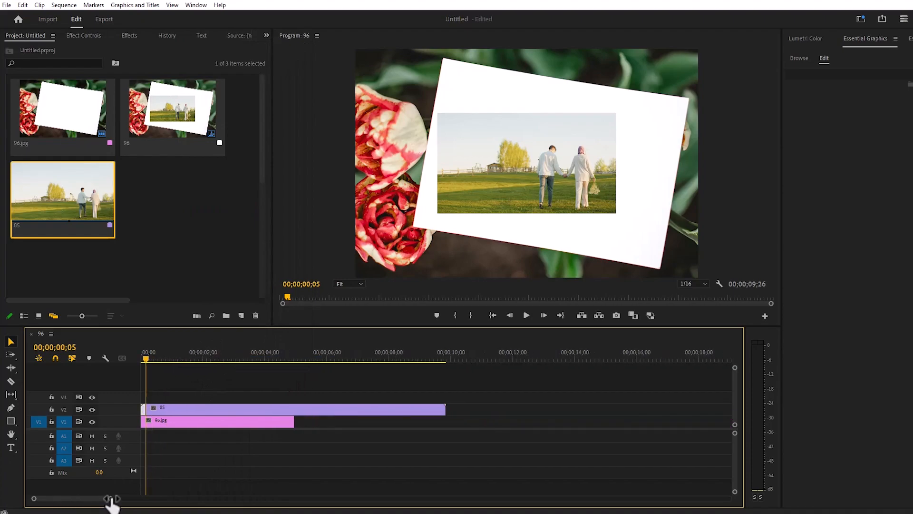
left_click_drag(195, 411, 454, 412)
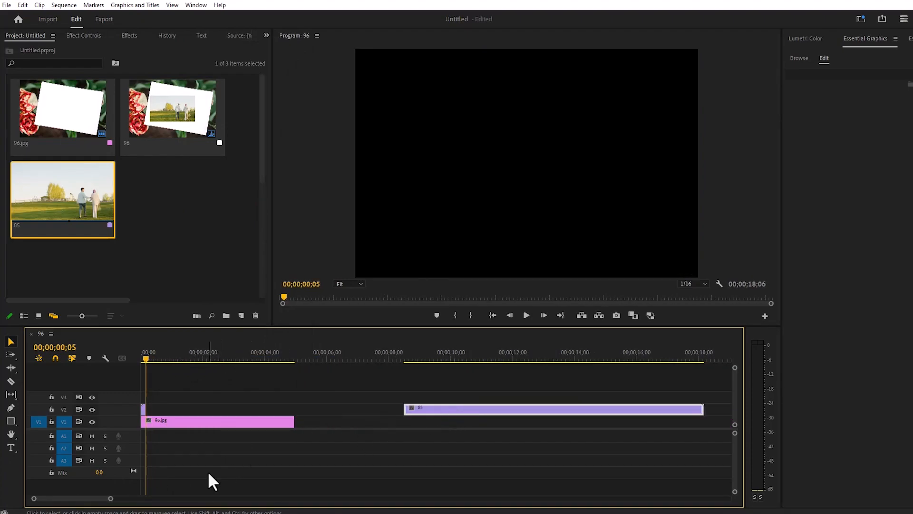
mouse_move(110, 497)
left_mouse_down()
mouse_move(89, 498)
mouse_move(94, 504)
left_mouse_up()
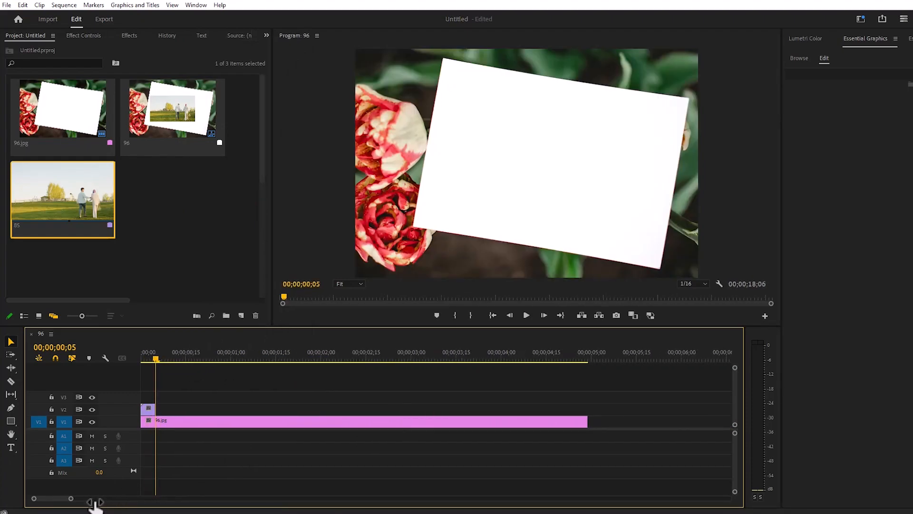
left_click_drag(155, 409, 585, 415)
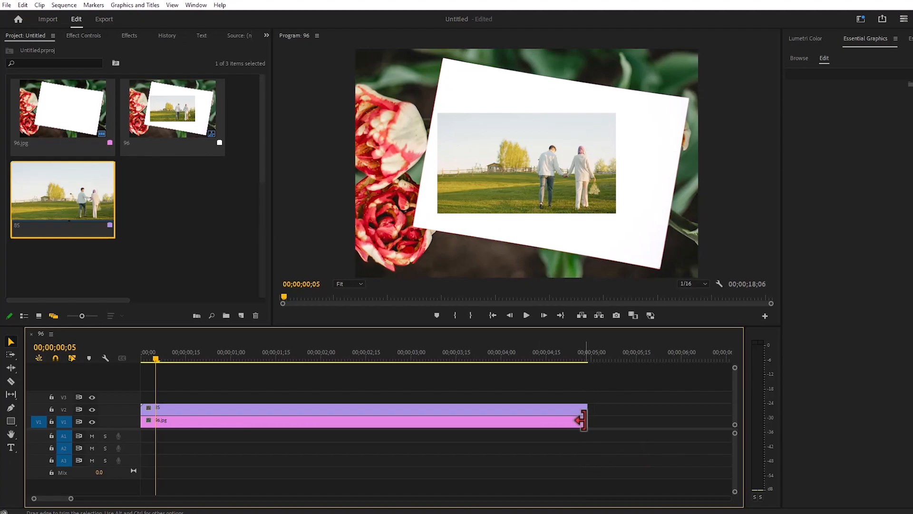
Set the first clip 85 segment's position to 4099.5, 2657.5, scale to 156 and rotation to 9° to match the tilted white card
left_click(364, 408)
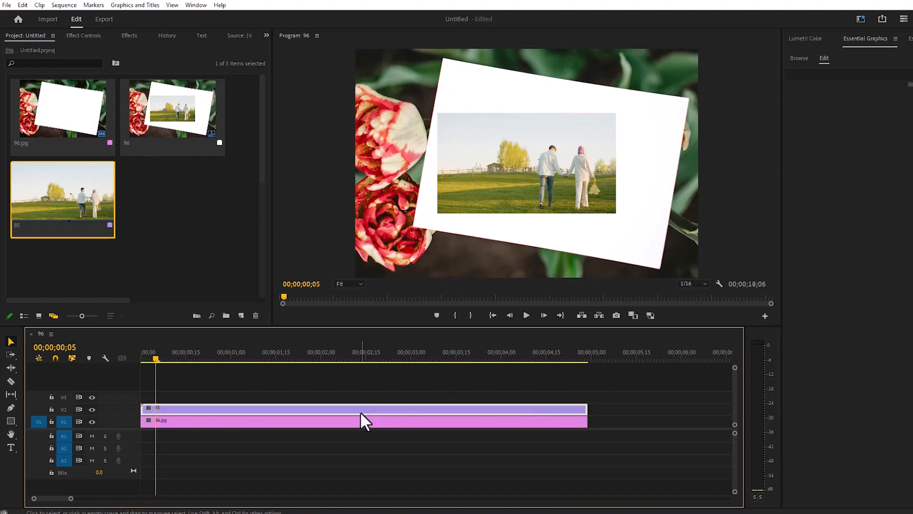
left_click(89, 37)
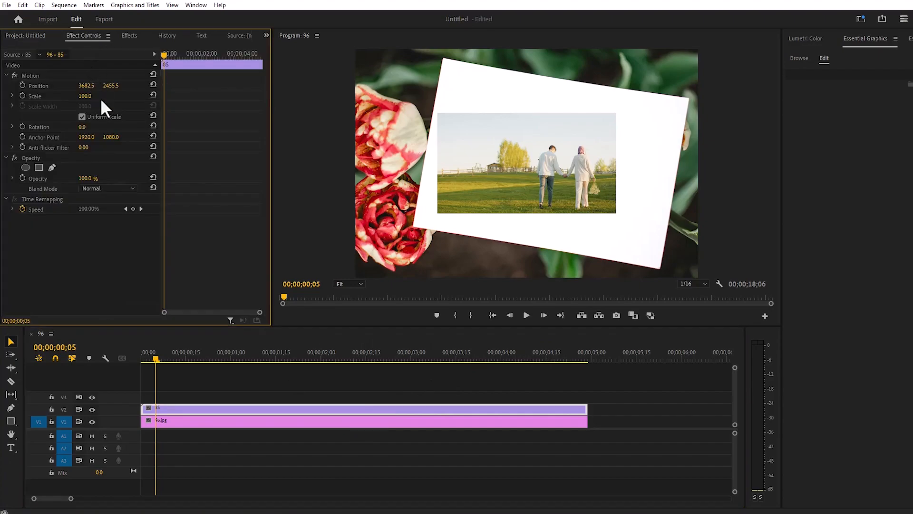
mouse_move(117, 85)
left_mouse_down()
mouse_move(89, 83)
mouse_move(88, 96)
mouse_move(117, 96)
left_mouse_up()
mouse_move(87, 128)
left_mouse_down()
mouse_move(127, 127)
mouse_move(91, 127)
left_mouse_up()
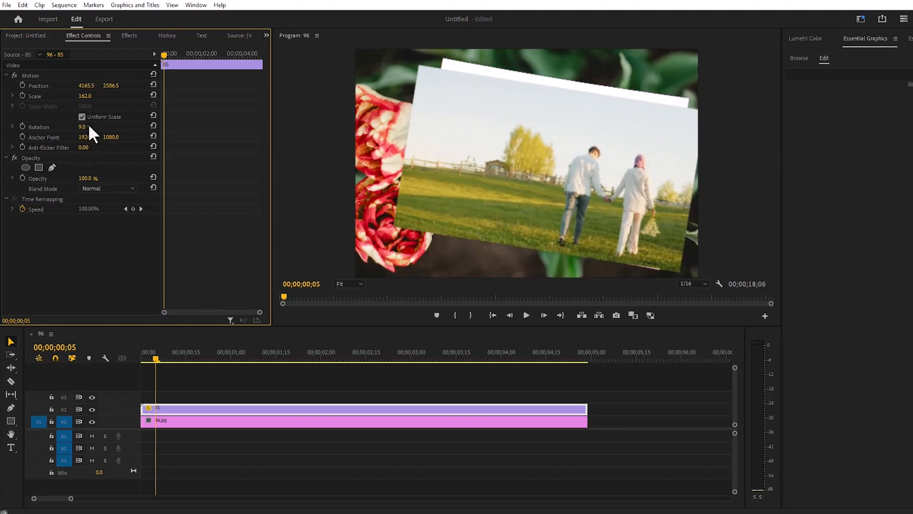
mouse_move(86, 86)
left_mouse_down()
mouse_move(82, 95)
mouse_move(133, 86)
mouse_move(99, 83)
left_mouse_up()
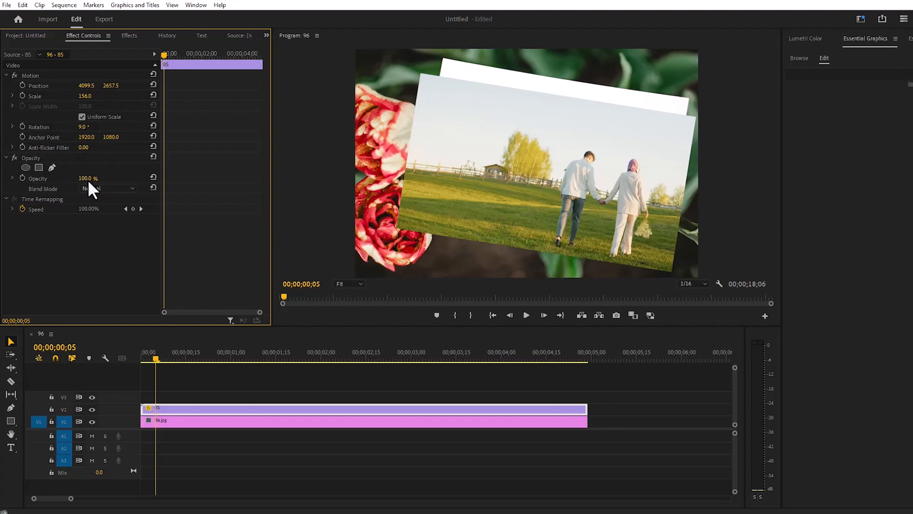
Lower clip 85's opacity to 86% and draw a closed four-point opacity mask around the area where it overlaps the white card
left_click_drag(86, 178, 80, 178)
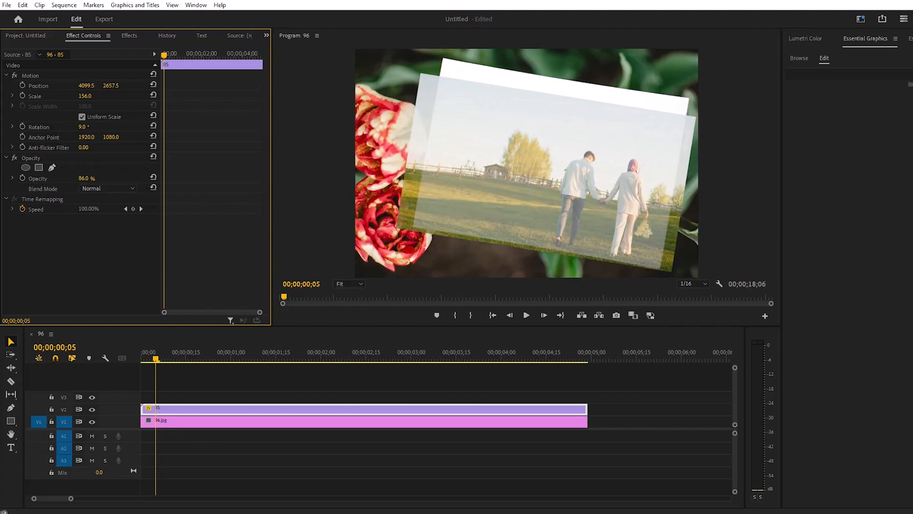
left_click(52, 168)
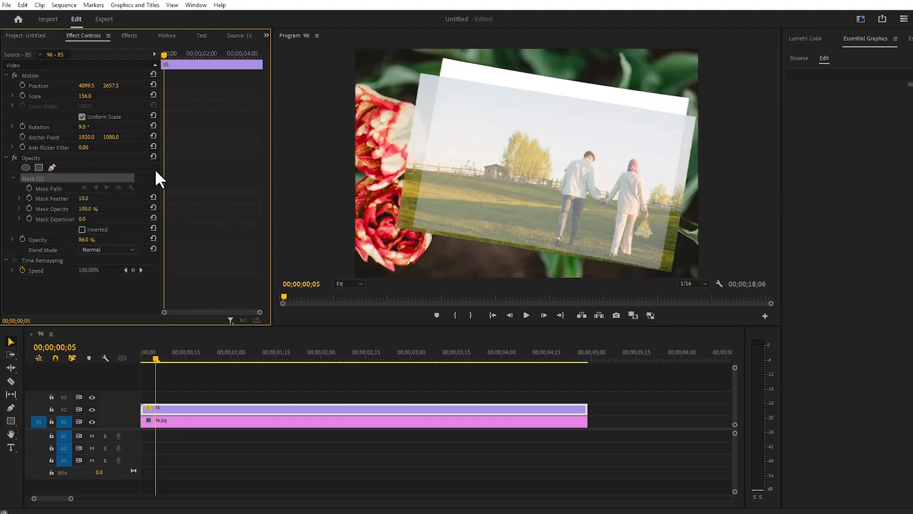
left_click(688, 123)
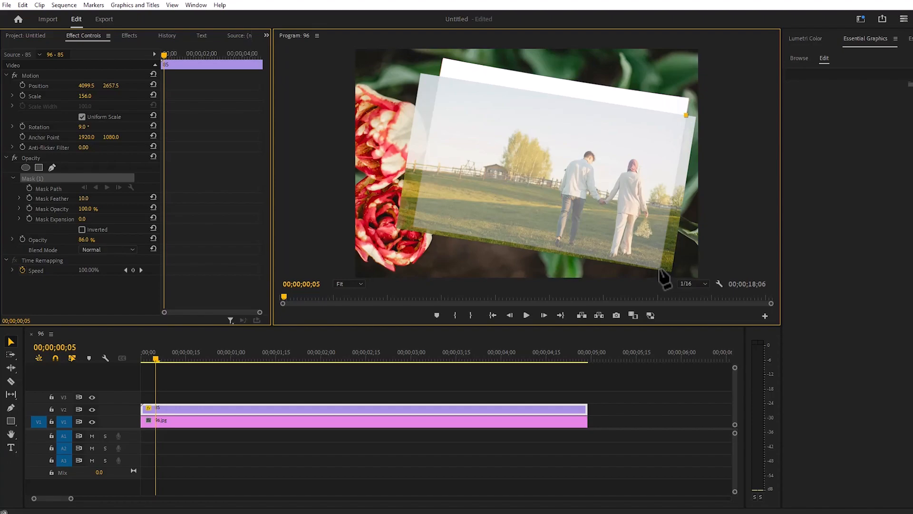
left_click(659, 268)
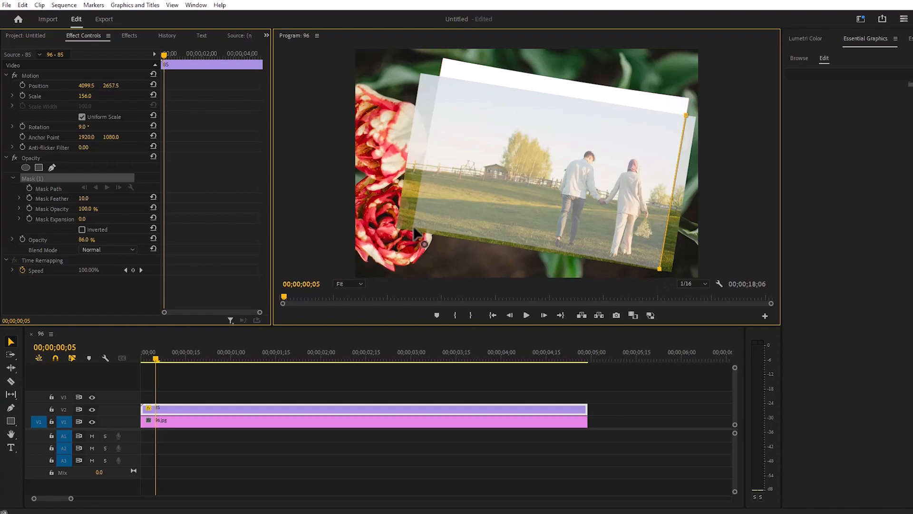
left_click(413, 227)
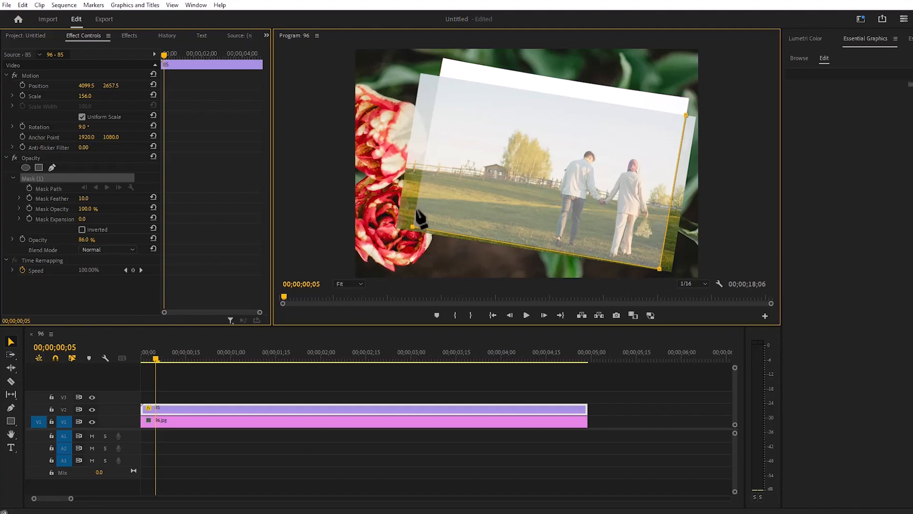
left_click(439, 78)
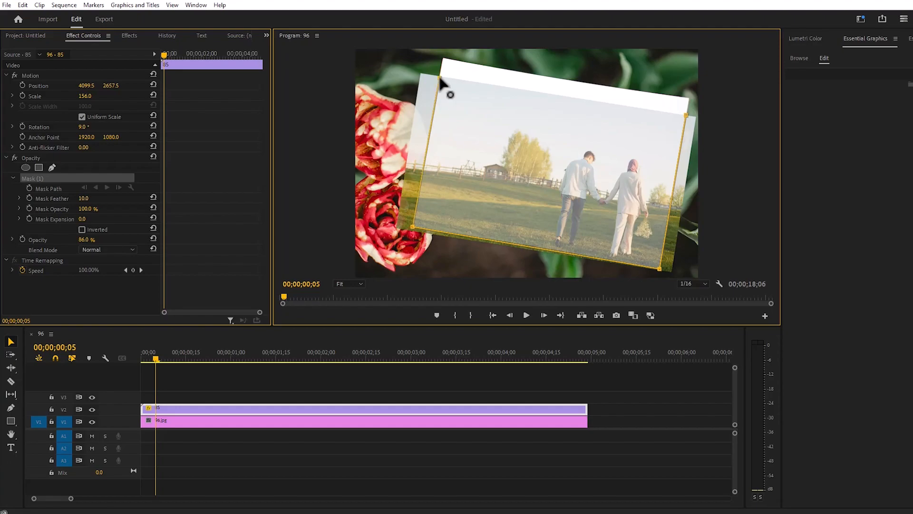
left_click(686, 114)
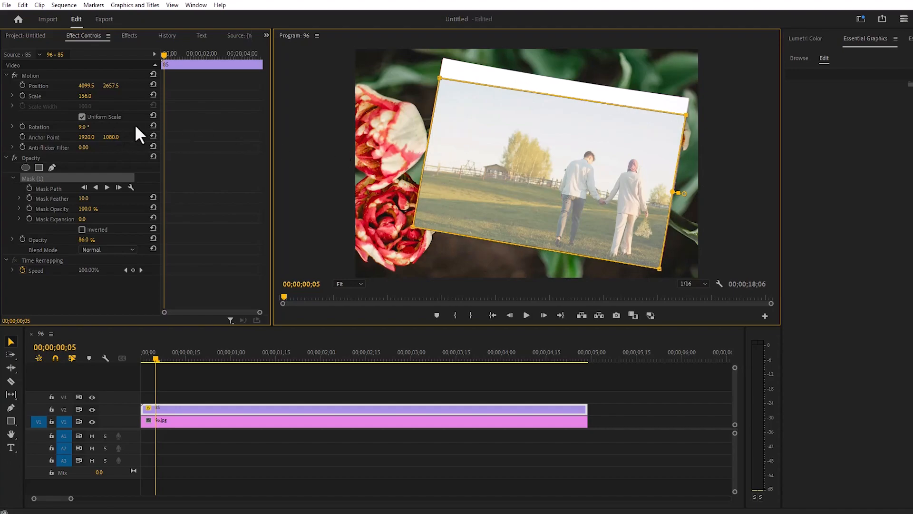
Set clip 85's opacity to 100% and its horizontal position to 4115.5
left_click(33, 158)
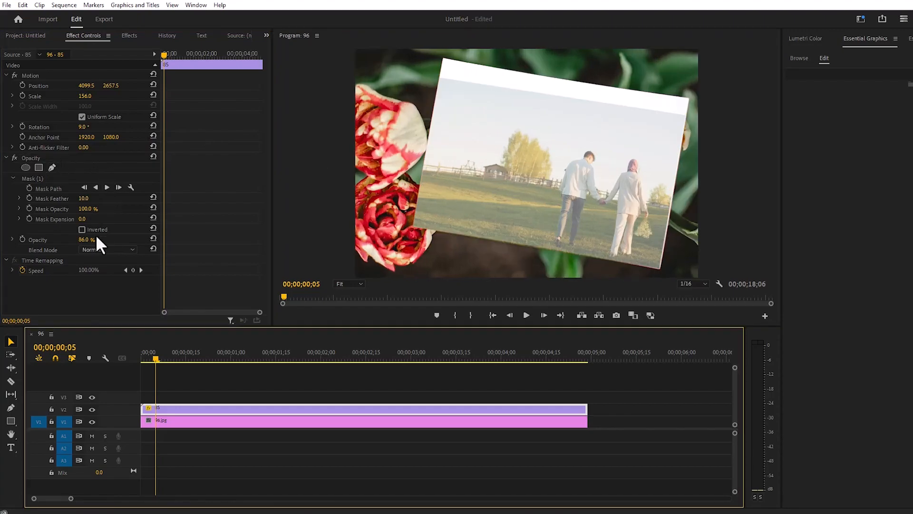
left_click_drag(87, 240, 104, 240)
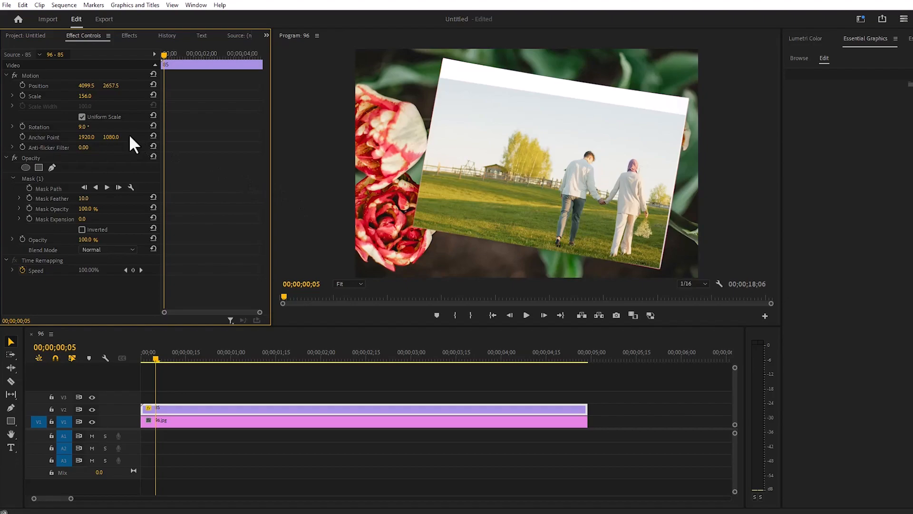
left_click_drag(89, 84, 90, 86)
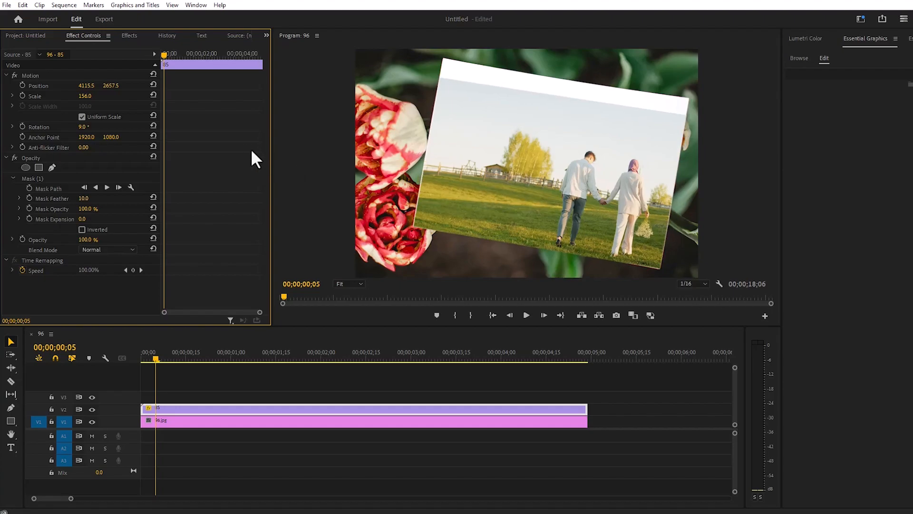
Find the Find Edges video effect with the search "fin" and apply it to the masked clip 85 on V2
left_click(130, 36)
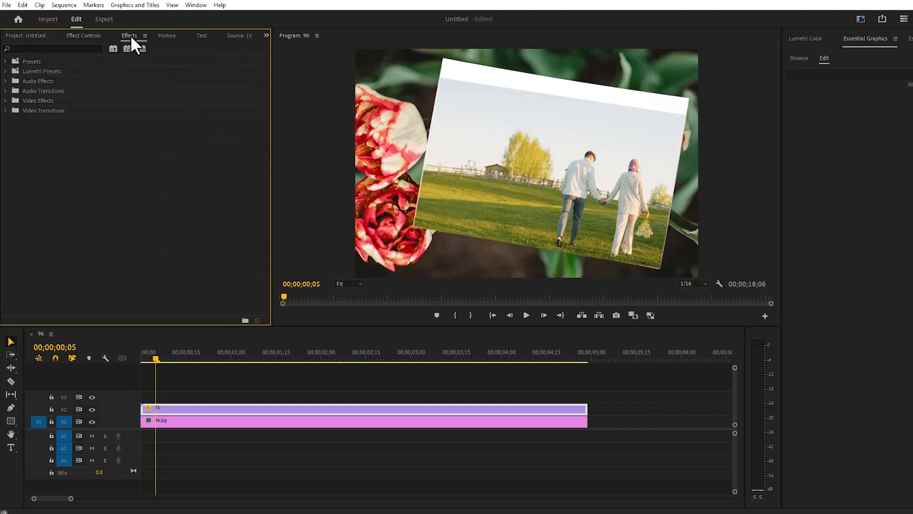
left_click(57, 46)
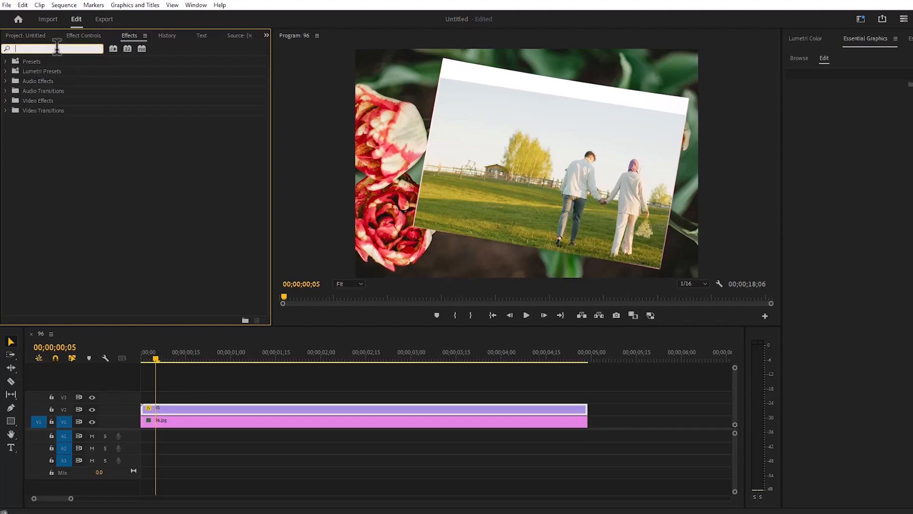
type("fin")
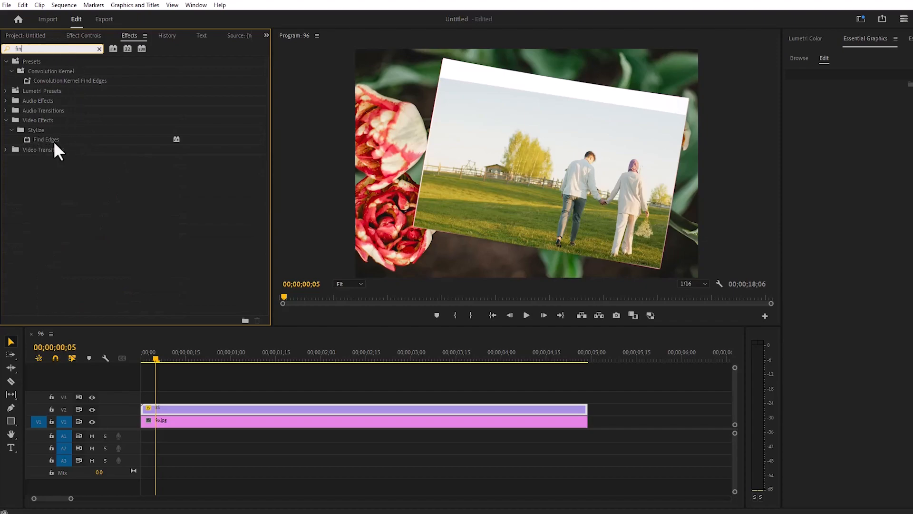
left_click(38, 138)
mouse_move(36, 138)
left_mouse_down()
mouse_move(299, 217)
mouse_move(324, 295)
mouse_move(243, 409)
mouse_move(278, 410)
left_mouse_up()
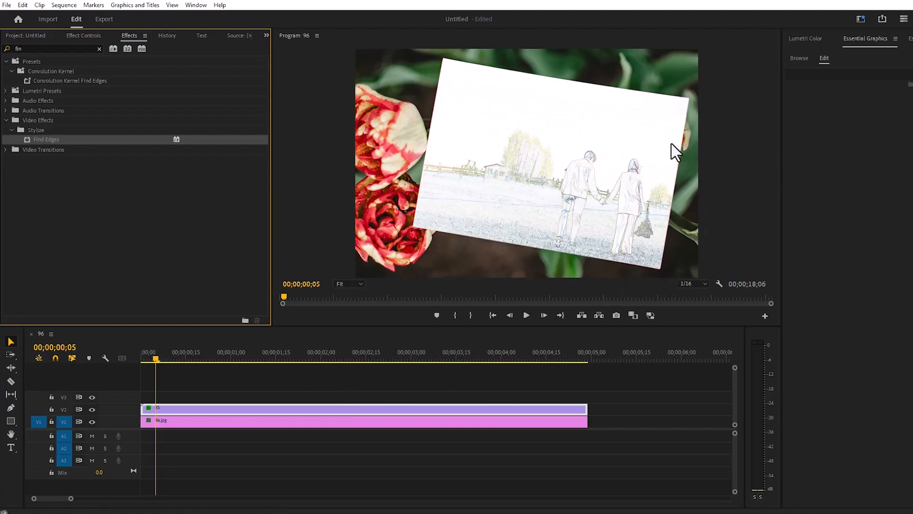
In Lumetri Color, set clip 85's contrast to 55.4 and highlights to -27.0, and lower its shadows and blacks
left_click(805, 38)
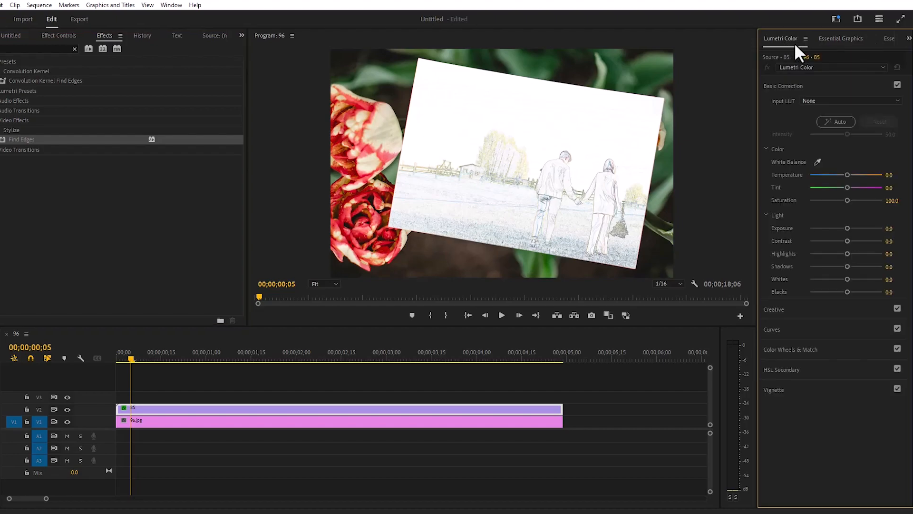
left_click_drag(848, 241, 865, 242)
left_click_drag(845, 254, 868, 271)
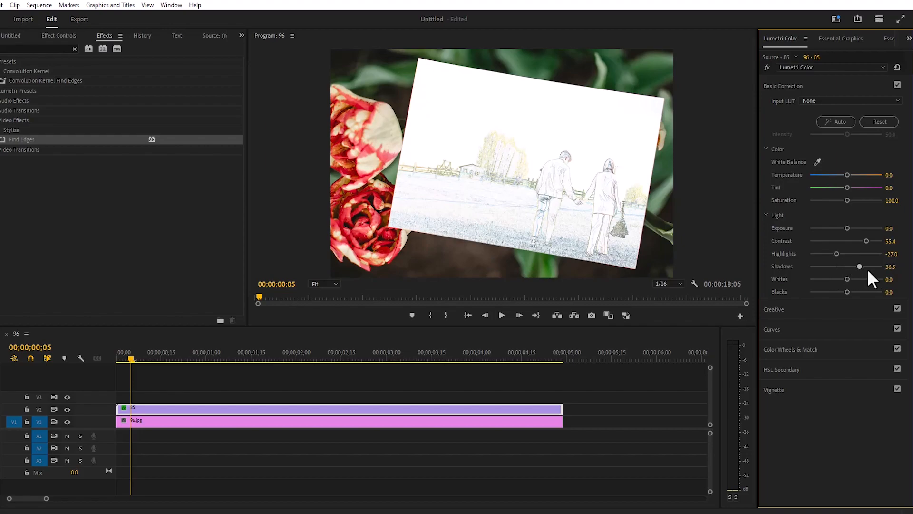
left_click(826, 266)
left_click_drag(846, 292, 839, 292)
left_click_drag(831, 292, 844, 293)
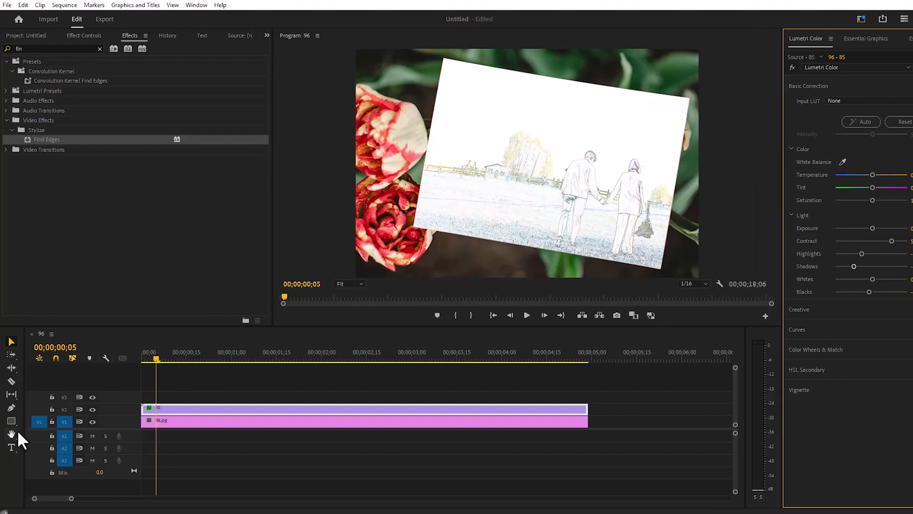
Add a text layer reading "Video" in the empty upper area of the white card
left_click(219, 384)
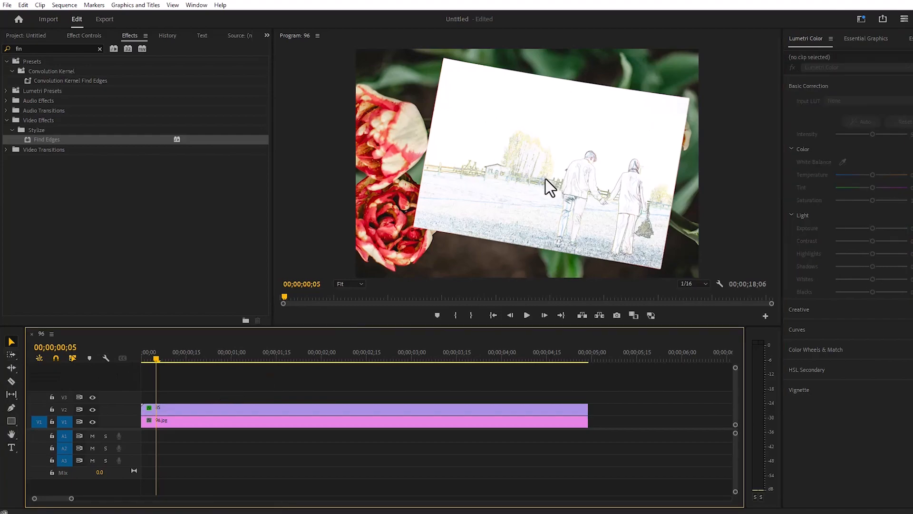
left_click(9, 450)
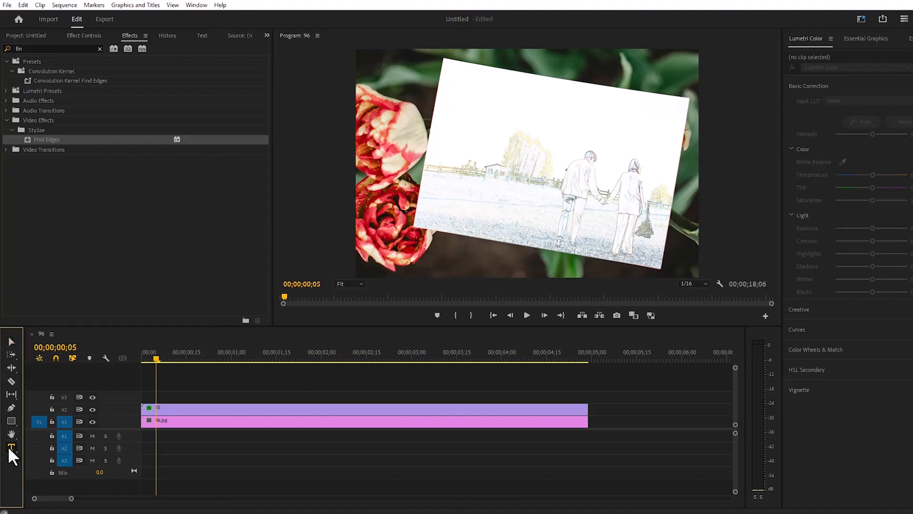
left_click(509, 106)
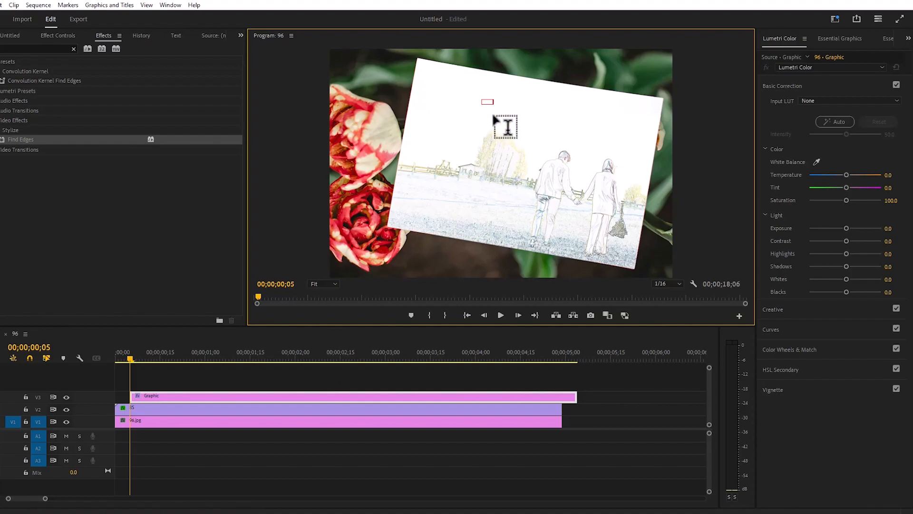
type("Video")
Change the "Video" text's fill colour to black and set its font size to 300
left_click(839, 38)
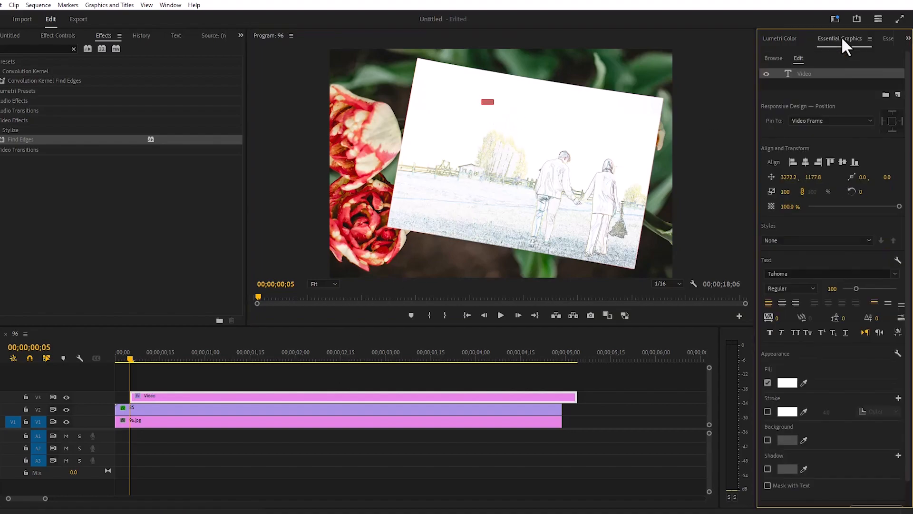
left_click(787, 383)
left_click(328, 323)
left_click(545, 188)
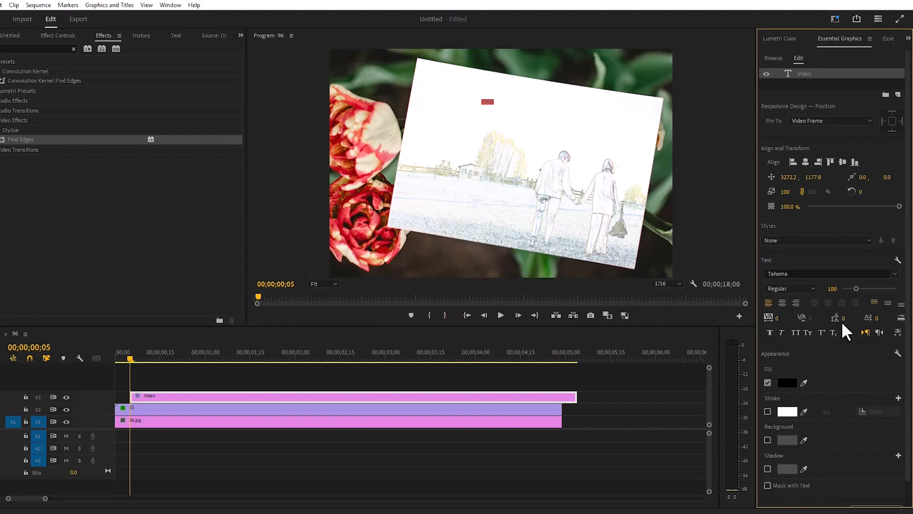
left_click(832, 289)
type("200")
key("Return")
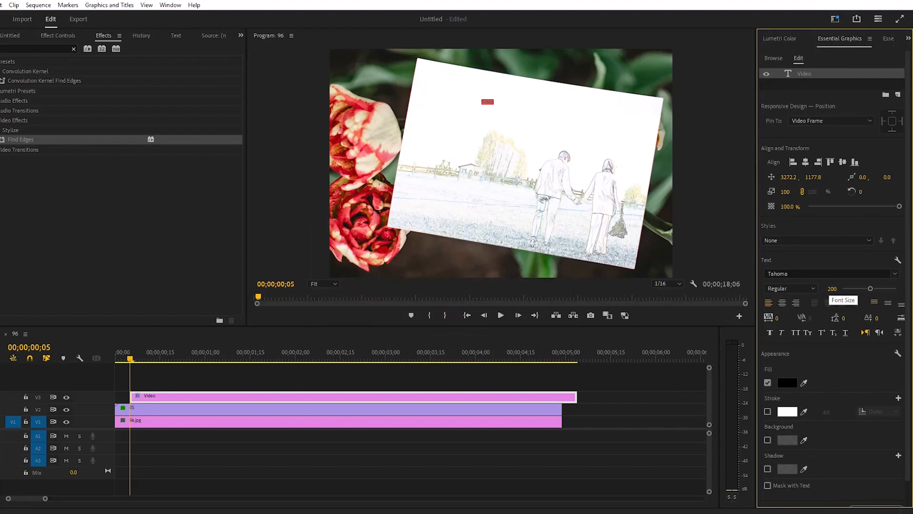
left_click(832, 289)
type("3")
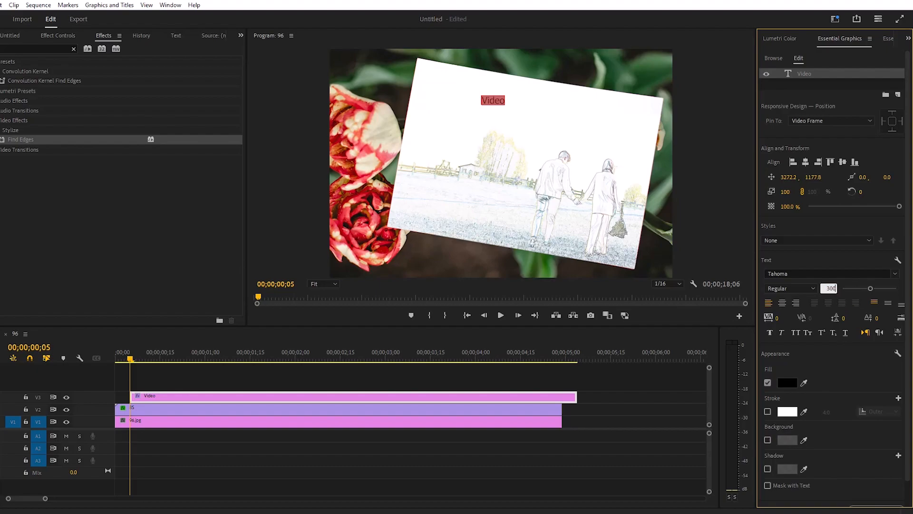
type("00")
key("Return")
Extend the card's text so that it reads "VideoPerfect"
left_click(522, 121)
key("Escape")
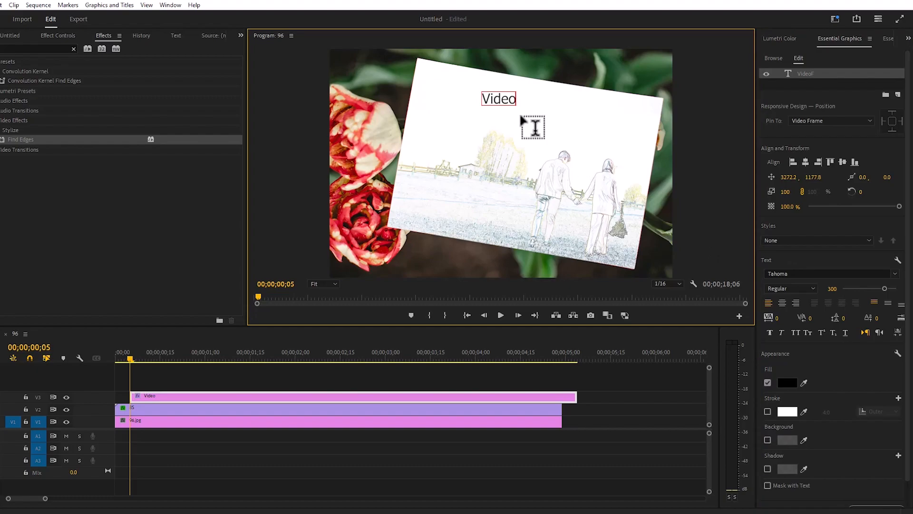
type("erfect")
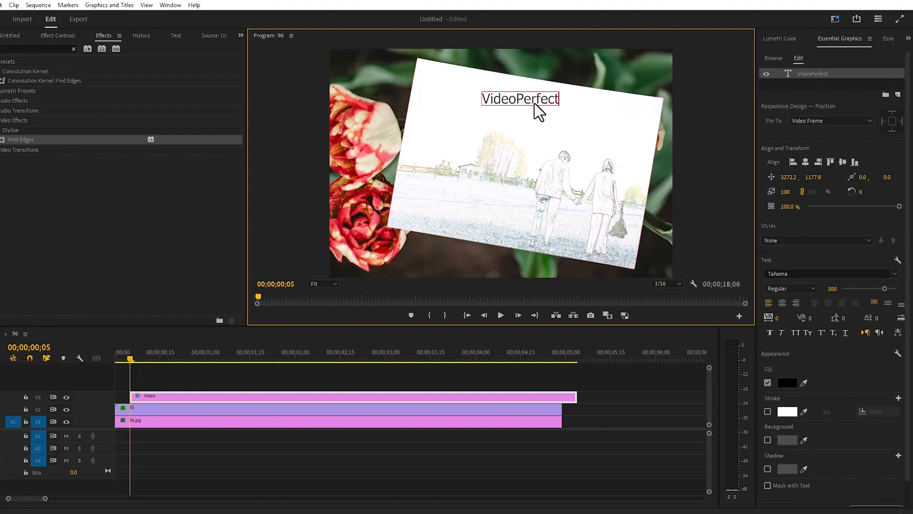
Change the whole VideoPerfect title to the BlackChancery font and set its size to 400
key("ctrl+a")
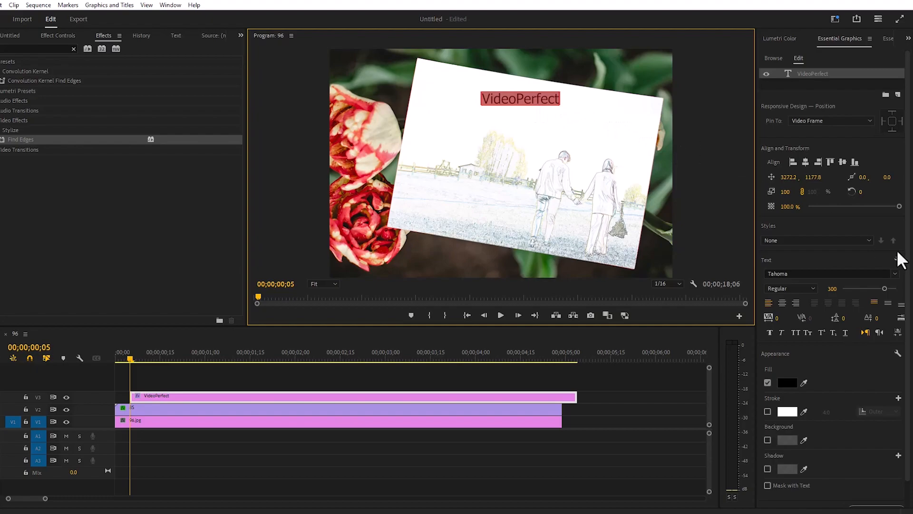
left_click(895, 275)
scroll(851, 350, "up", 7)
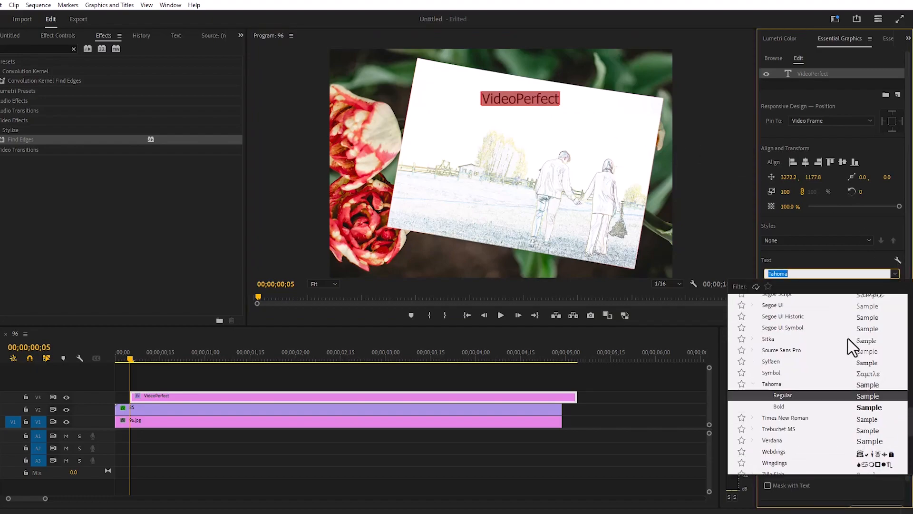
scroll(851, 342, "up", 10)
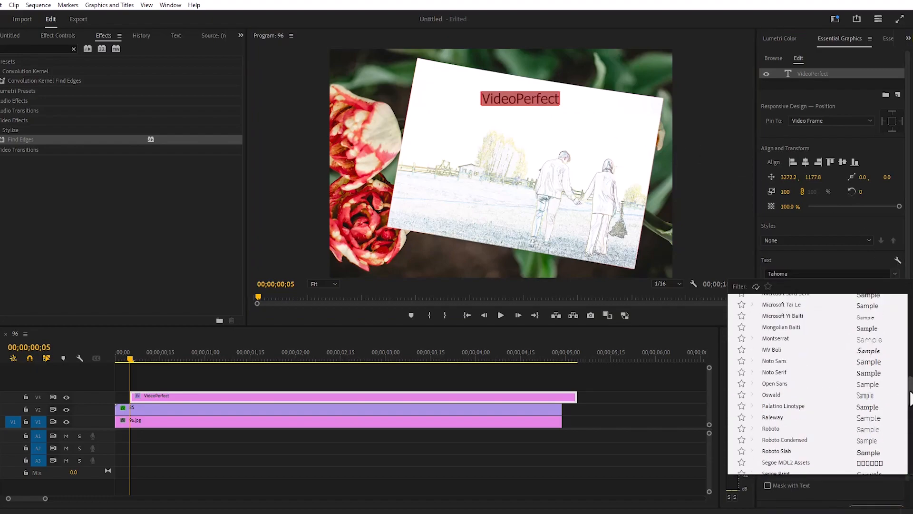
scroll(851, 341, "up", 10)
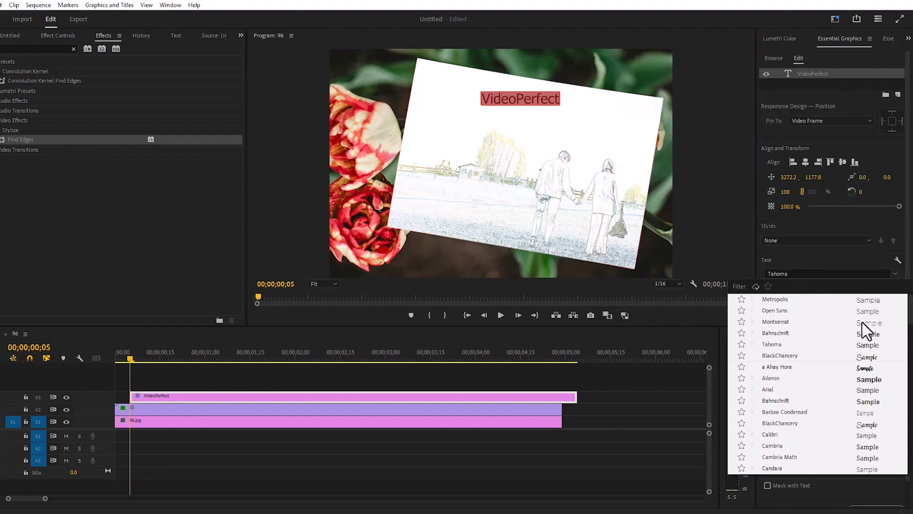
left_click(868, 358)
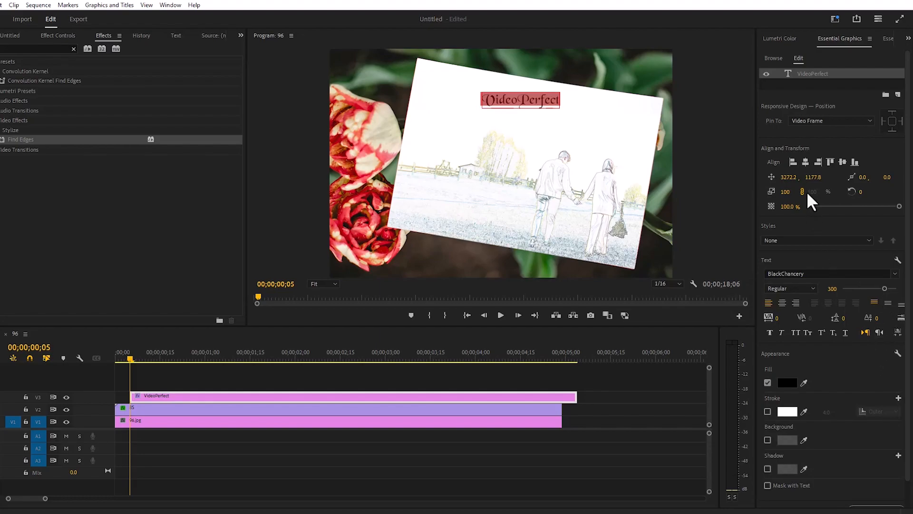
left_click(833, 288)
type("400")
key("Return")
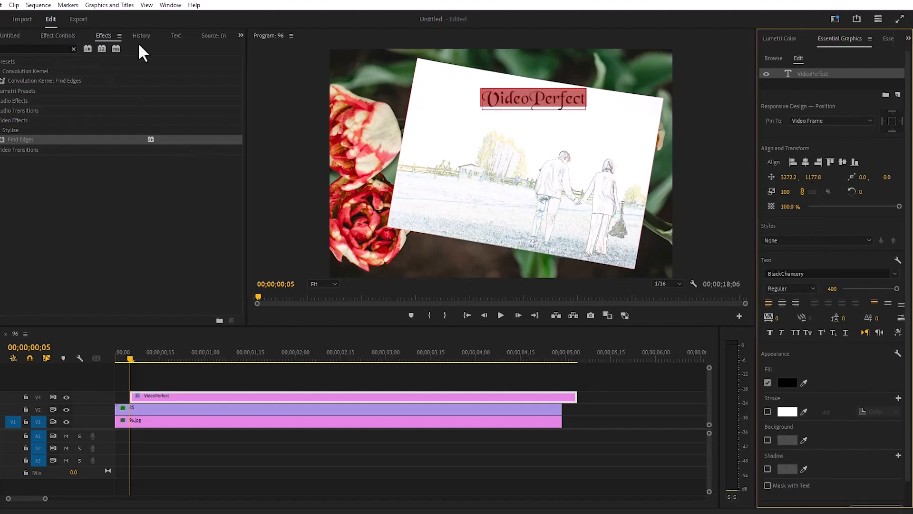
Rotate the VideoPerfect title to 10° and adjust its vertical position to follow the card's tilt above the couple
left_click_drag(814, 177, 851, 177)
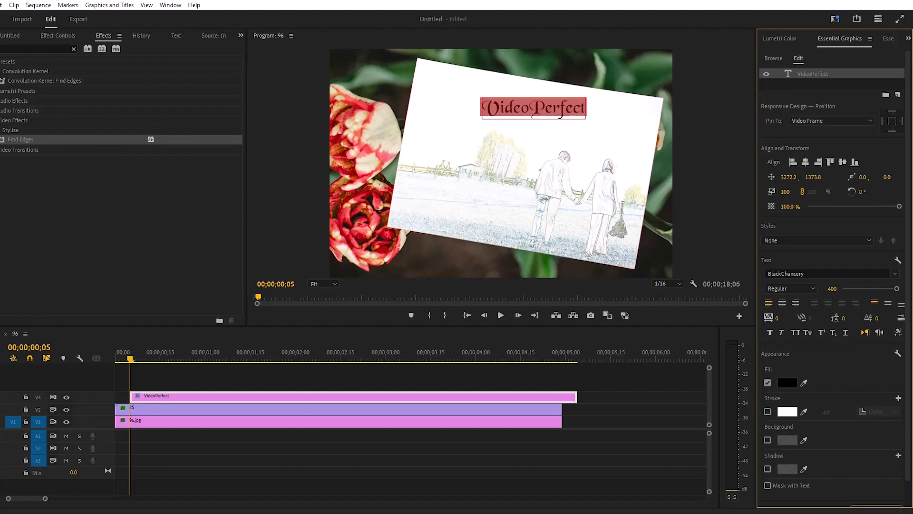
left_click_drag(863, 192, 837, 192)
left_click(860, 192)
type("5")
key("Return")
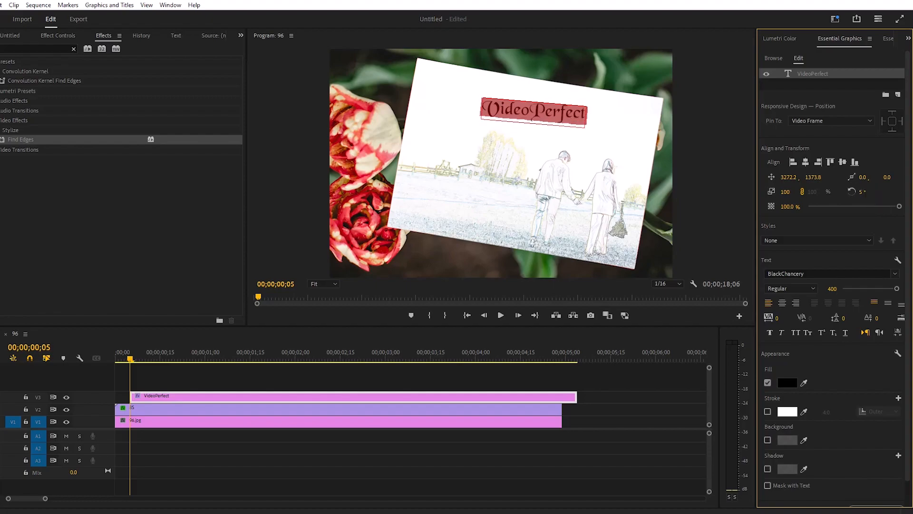
left_click_drag(861, 191, 864, 197)
left_click(865, 193)
key("Return")
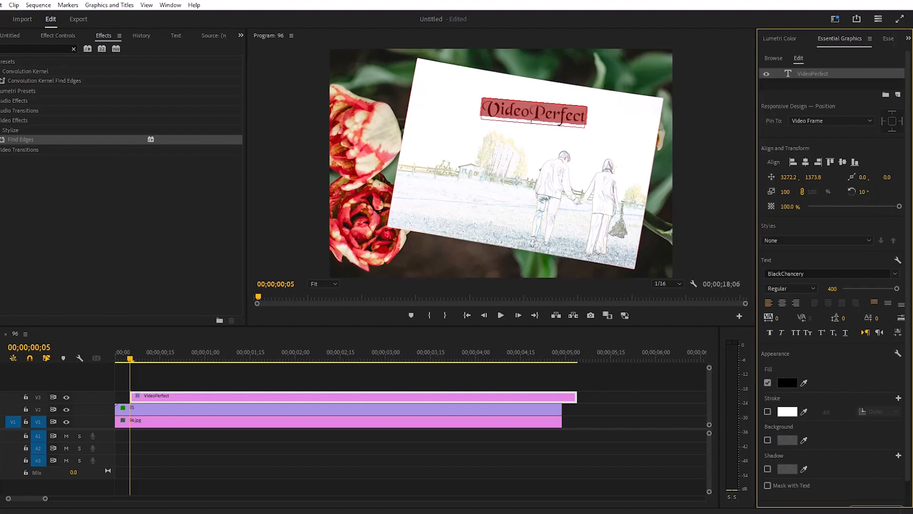
left_click_drag(816, 177, 780, 178)
Match the title clip's start and end to the clips below it, and nest all three clips under the default sequence name
left_click(602, 392)
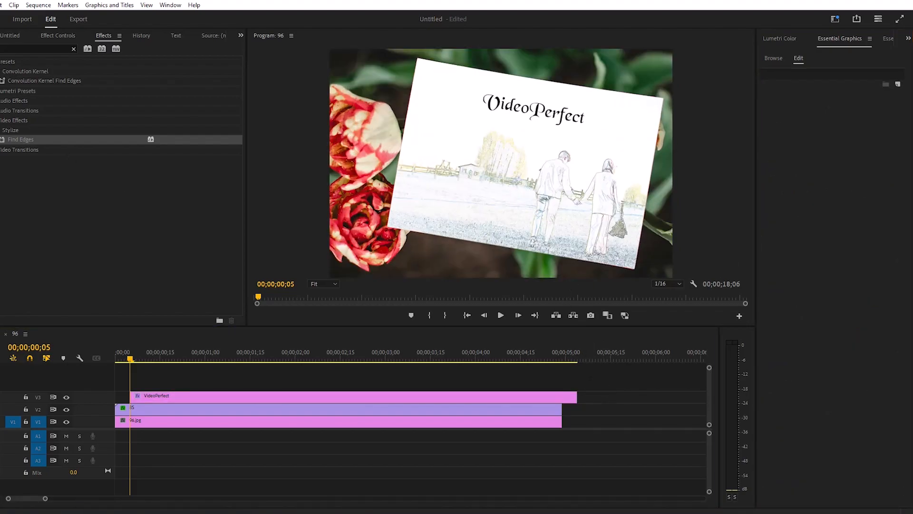
left_click_drag(152, 398, 137, 397)
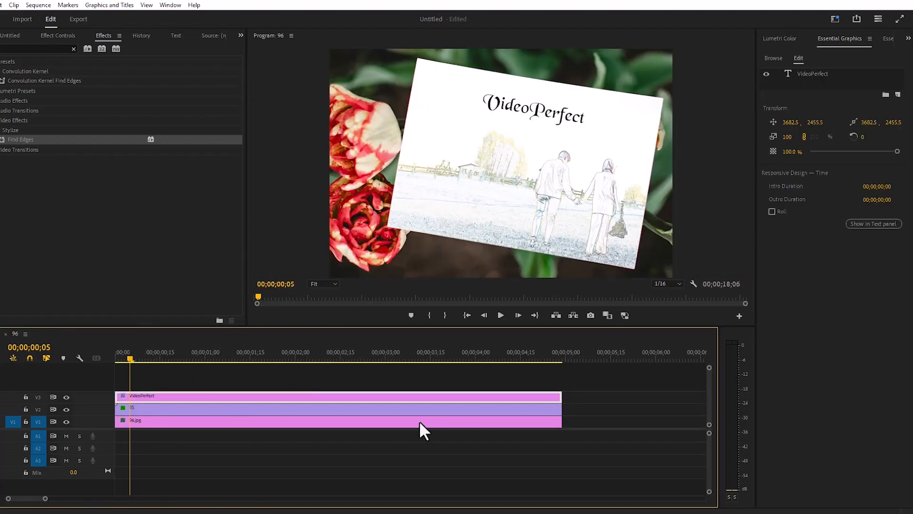
left_click_drag(374, 436, 347, 381)
right_click(355, 413)
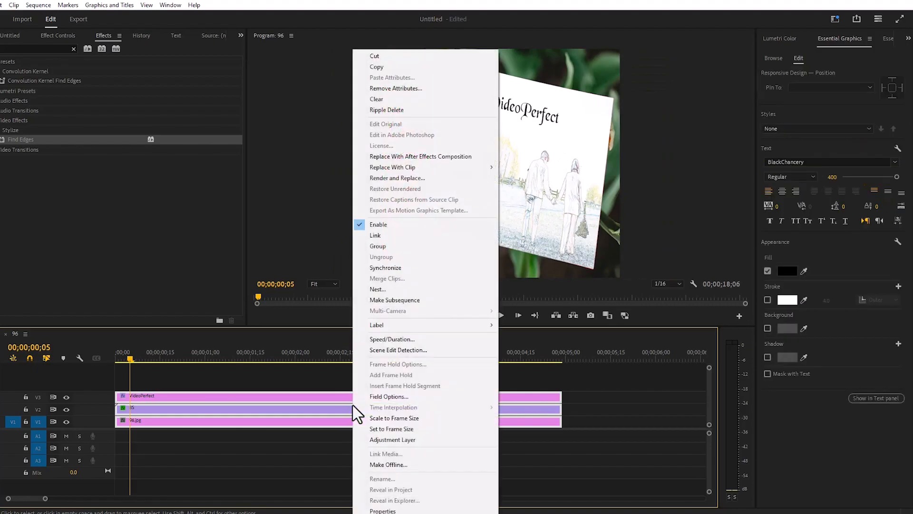
left_click(421, 291)
left_click(421, 267)
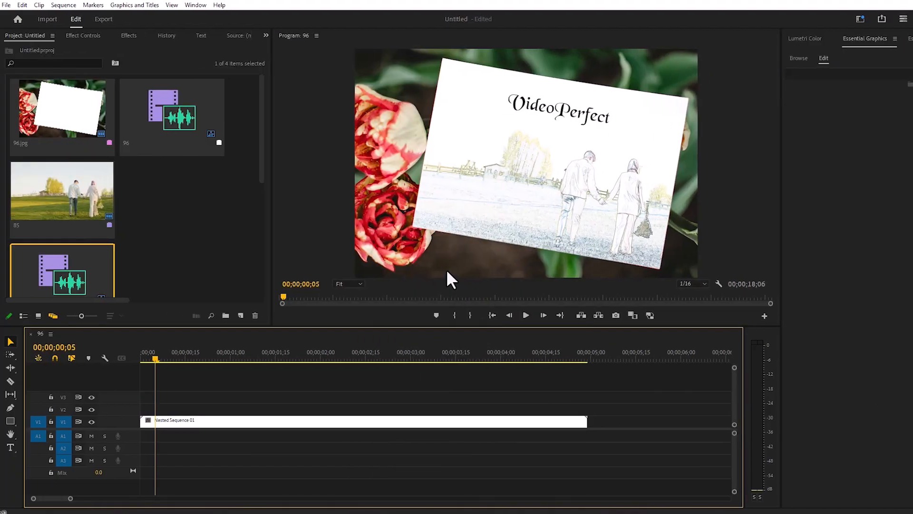
Move the nested sequence up to V2 and place the original clip 85 beneath it on V1, both starting at 00;00;00;00
mouse_move(360, 419)
left_mouse_down()
mouse_move(375, 421)
mouse_move(347, 415)
left_mouse_up()
left_click_drag(71, 500, 150, 499)
left_click_drag(288, 411, 158, 425)
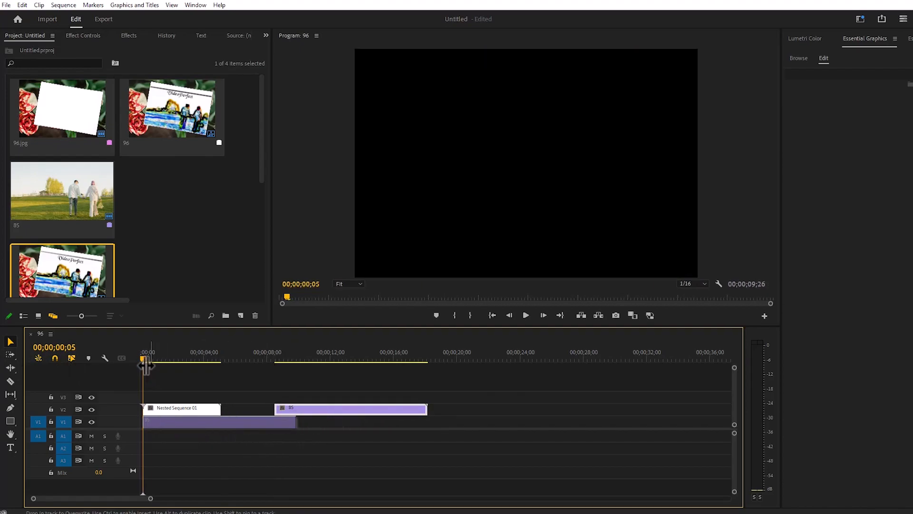
left_click(130, 360)
left_click_drag(151, 498, 110, 503)
left_click_drag(280, 395, 226, 412)
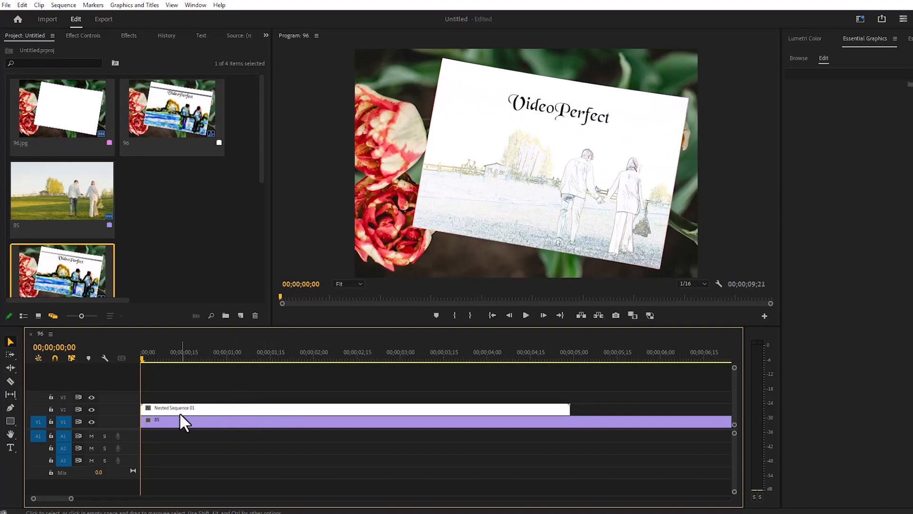
Set the nested sequence's opacity to 50% so the clip beneath shows through
left_click(194, 412)
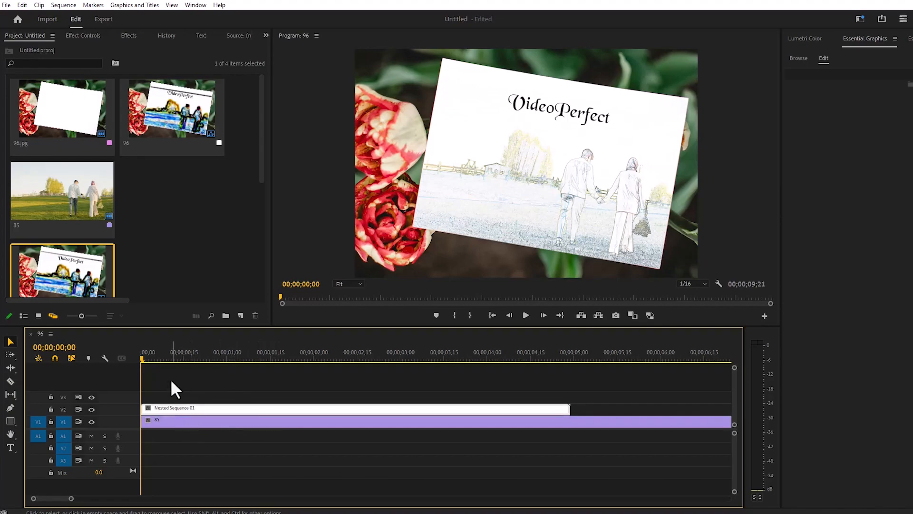
left_click(90, 35)
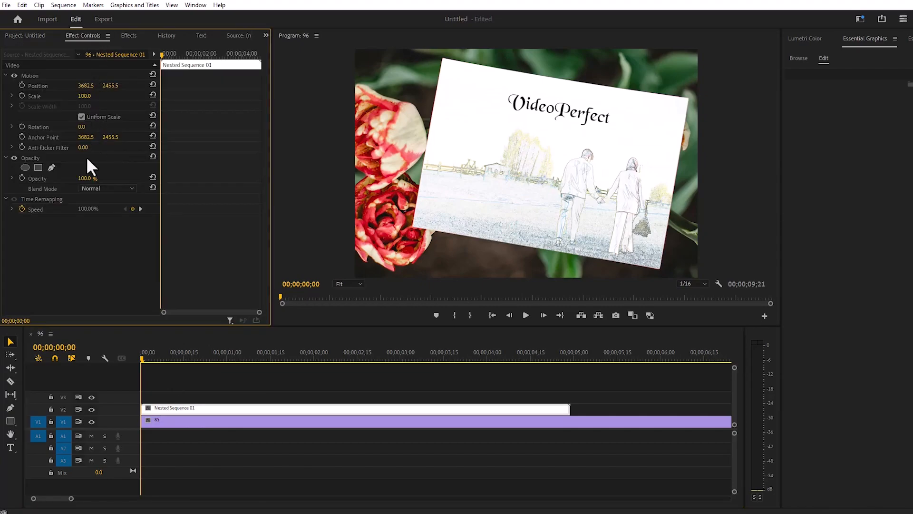
type("50")
key("Return")
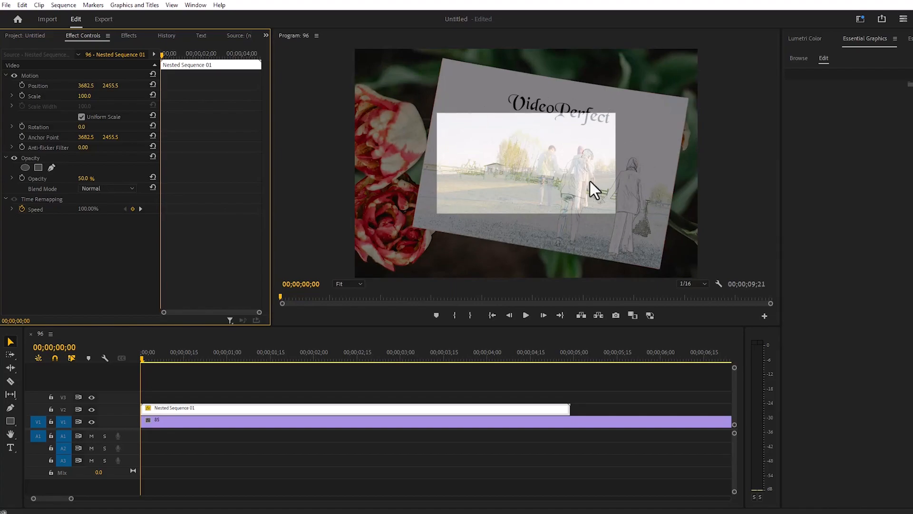
Set the V1 clip 85's position to 3984.5, 2805.5 and its scale to 170 to line the couple up with the sketch
left_click(196, 424)
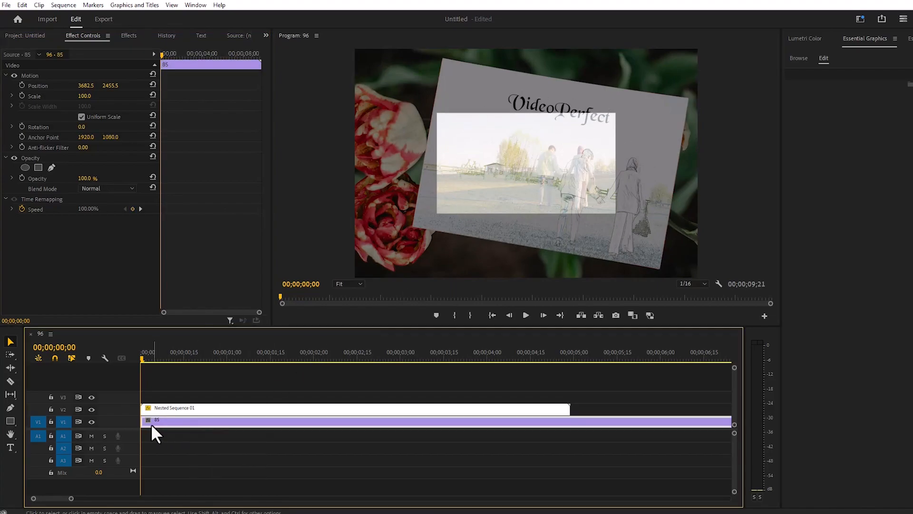
left_click_drag(115, 86, 93, 85)
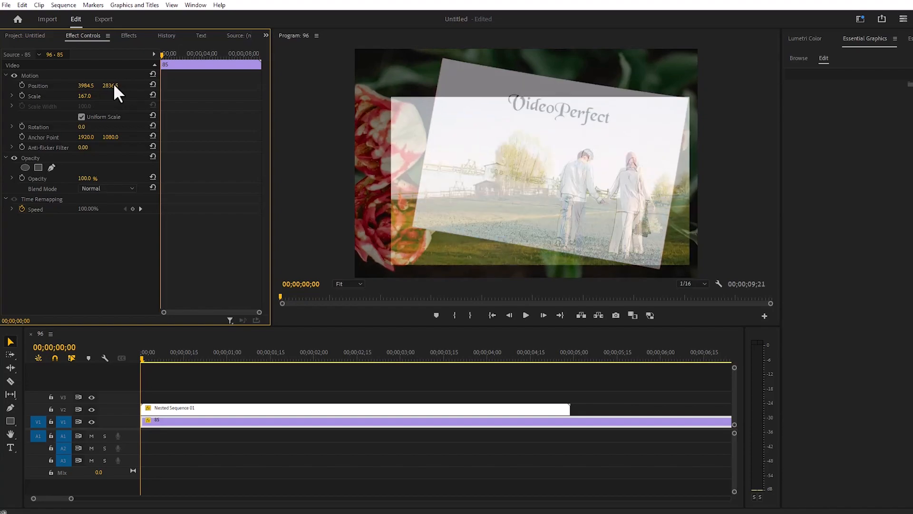
left_click_drag(87, 95, 92, 94)
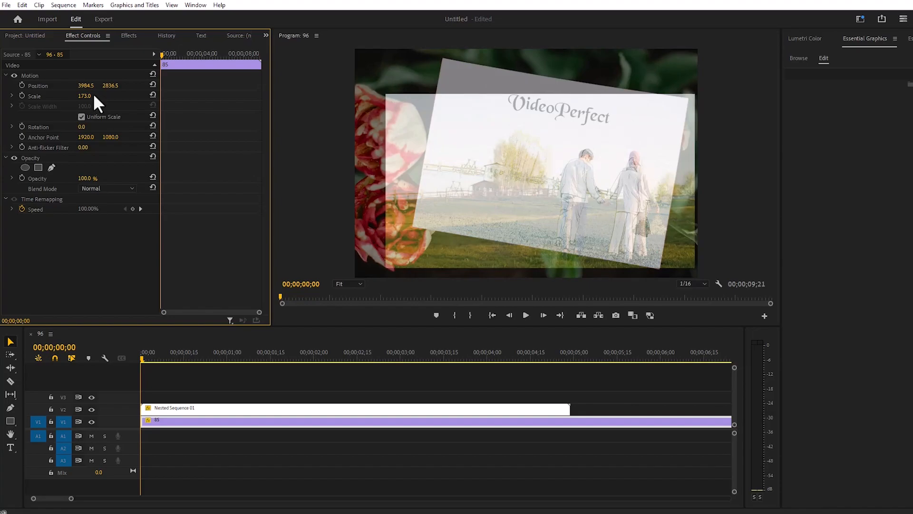
left_click(88, 95)
type("170")
key("Return")
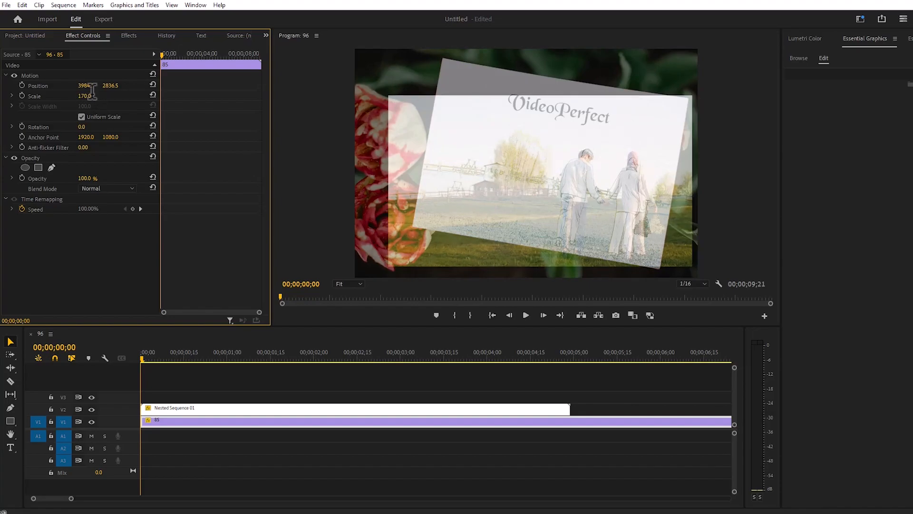
left_click_drag(110, 85, 108, 85)
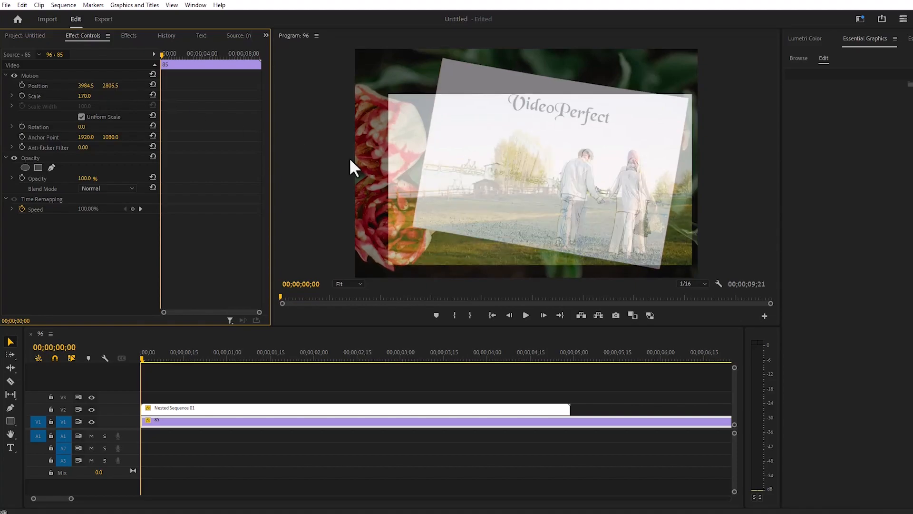
Try animating the V1 clip 85 with position, scale and rotation keyframes at 00;00;02;26 and a 203 scale keyframe at 00;00;04;11
left_click(269, 383)
left_click_drag(248, 360, 388, 360)
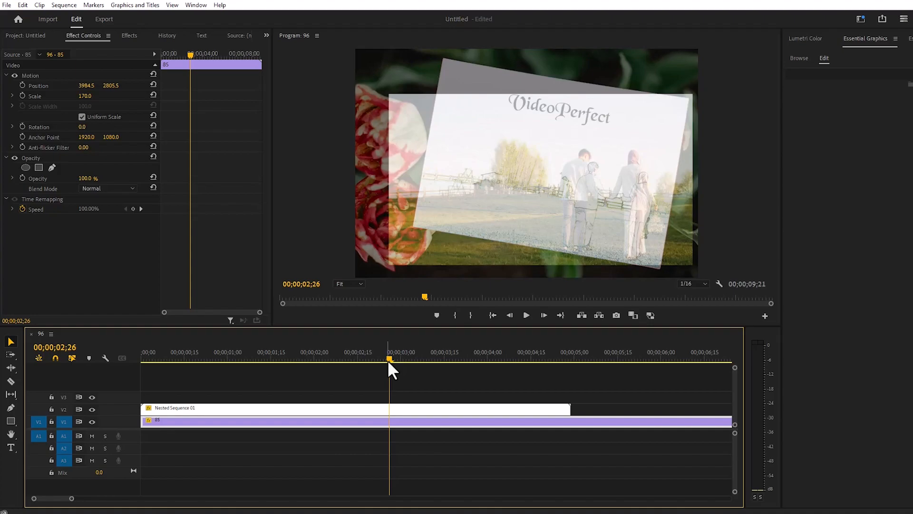
left_click(23, 85)
left_click(22, 95)
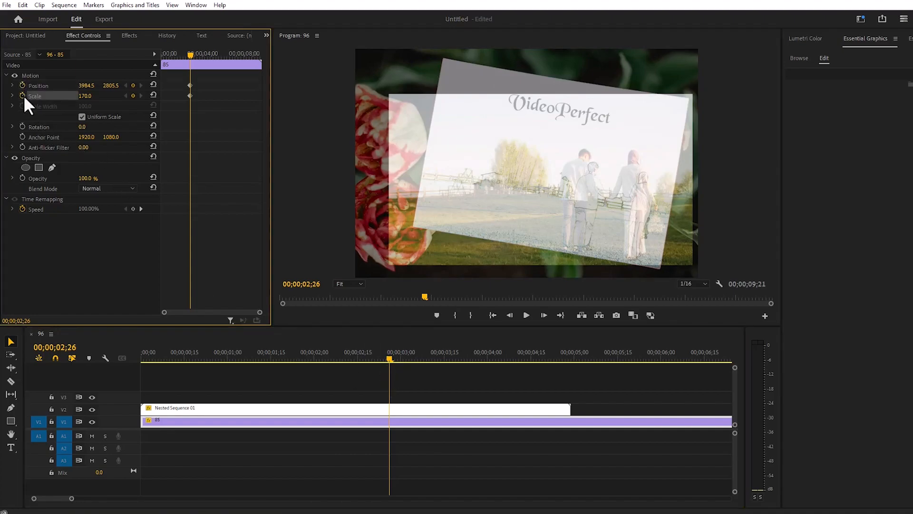
left_click(23, 126)
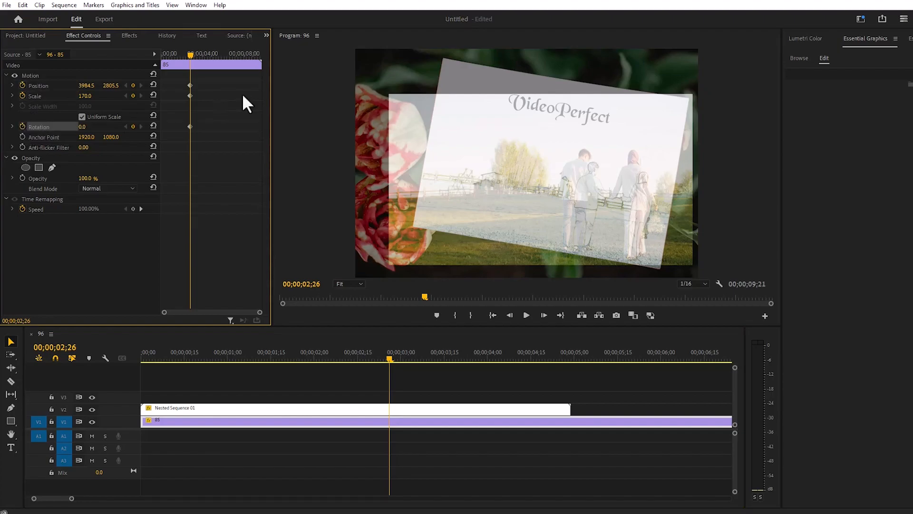
mouse_move(194, 56)
left_mouse_down()
mouse_move(225, 58)
mouse_move(197, 59)
mouse_move(206, 60)
left_mouse_up()
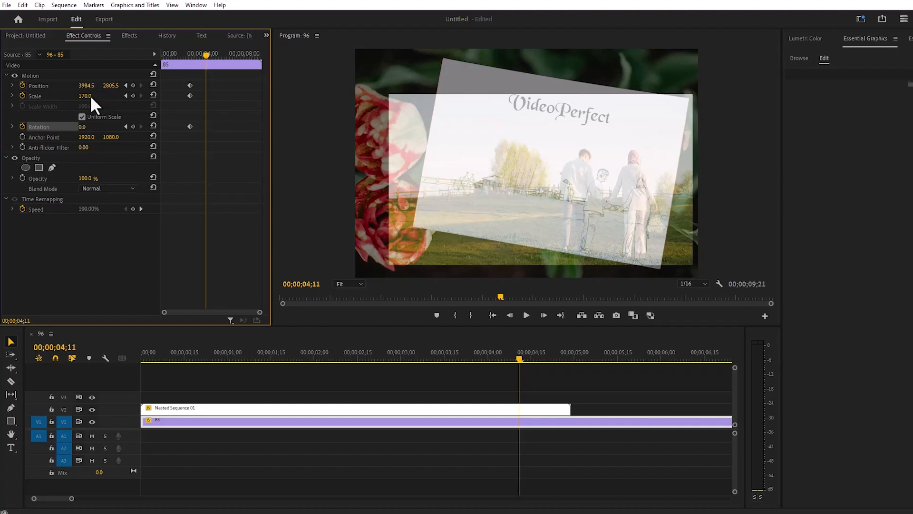
left_click_drag(84, 96, 100, 96)
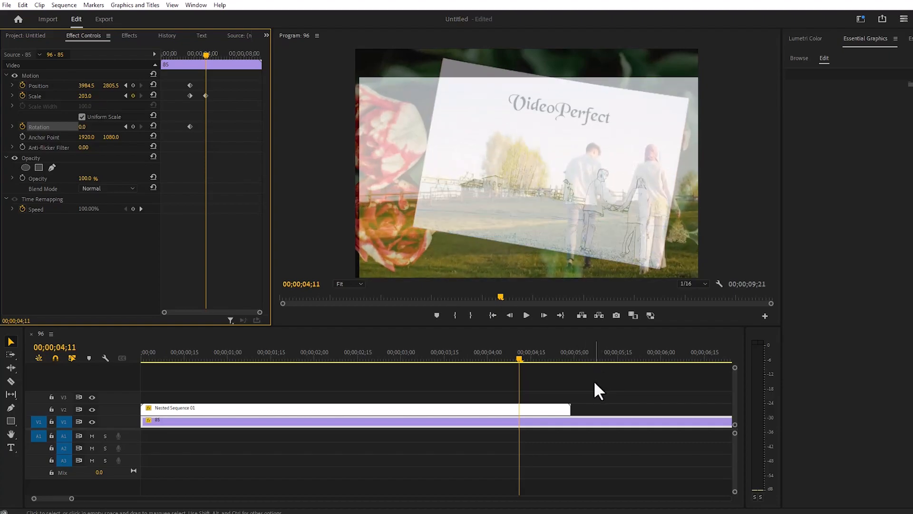
Undo the position, scale and rotation keyframes added to the V1 clip 85
left_click(549, 412)
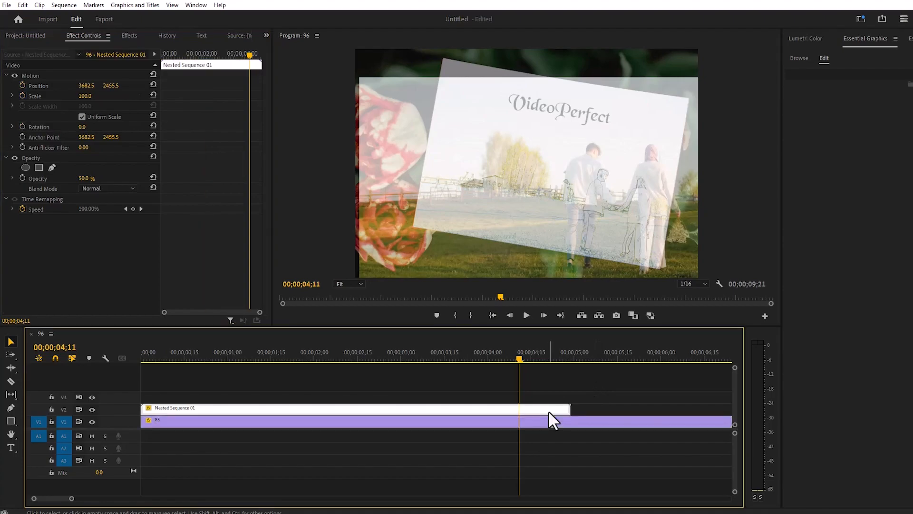
left_click_drag(549, 412, 547, 411)
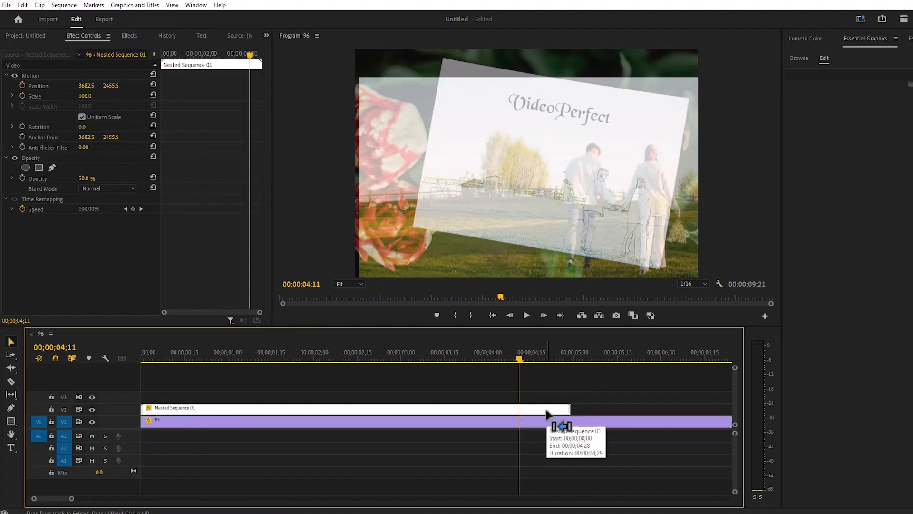
left_click(475, 424)
left_click_drag(466, 423, 547, 417)
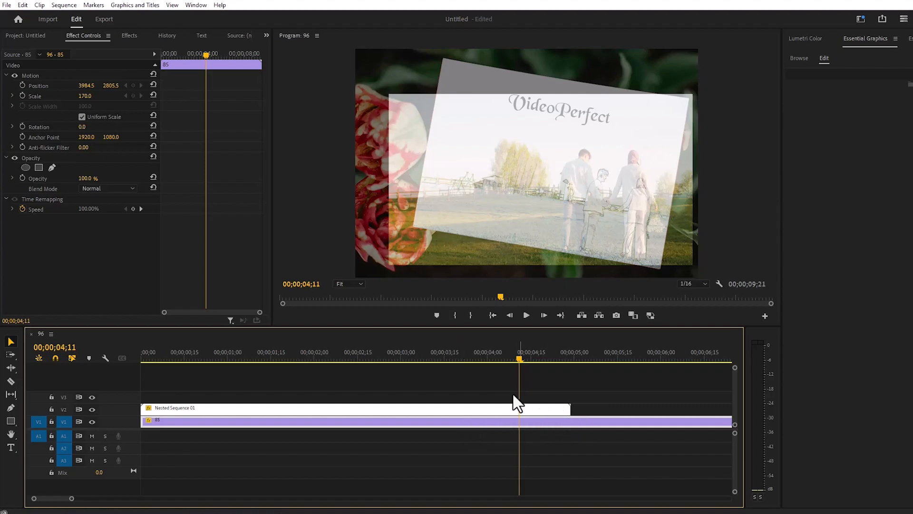
With the playhead at 00;00;03;03, set the V1 clip 85's scale to 150 and its horizontal position to 4328.5
left_click(521, 367)
left_click_drag(490, 358, 369, 357)
key("d")
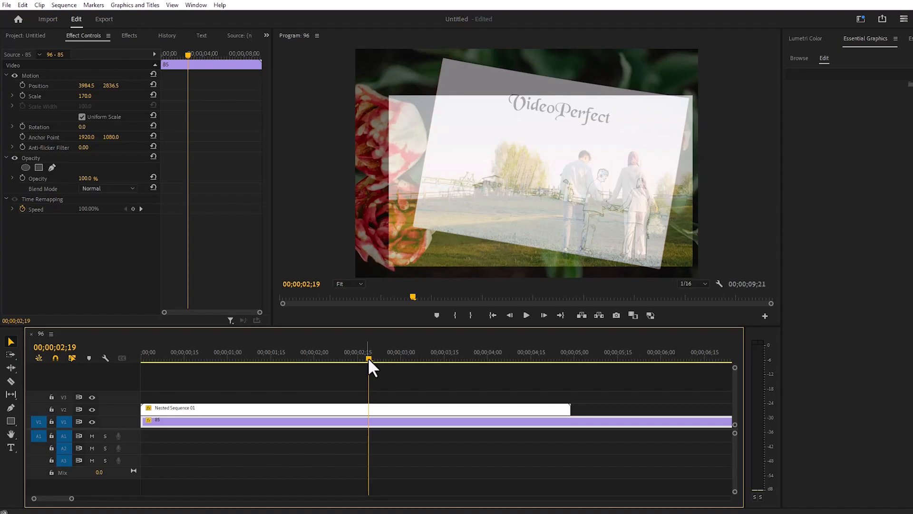
left_click_drag(370, 359, 409, 361)
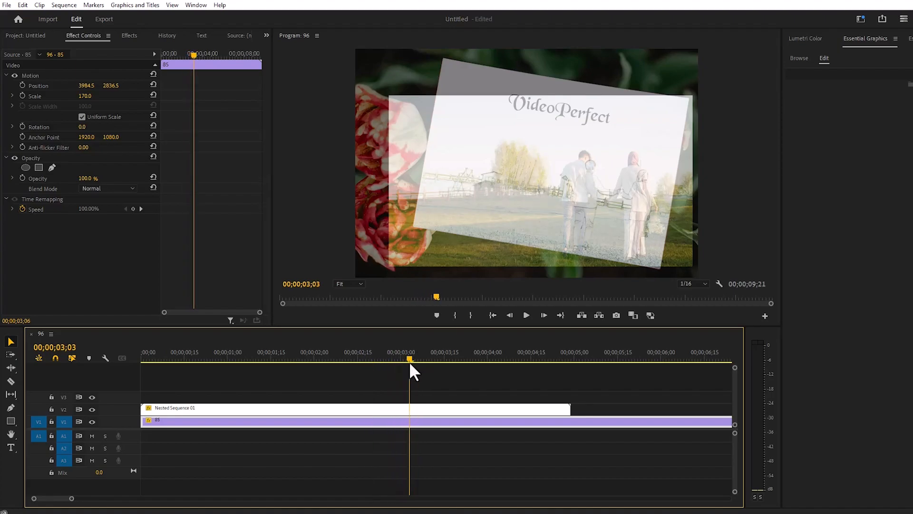
left_click(425, 409)
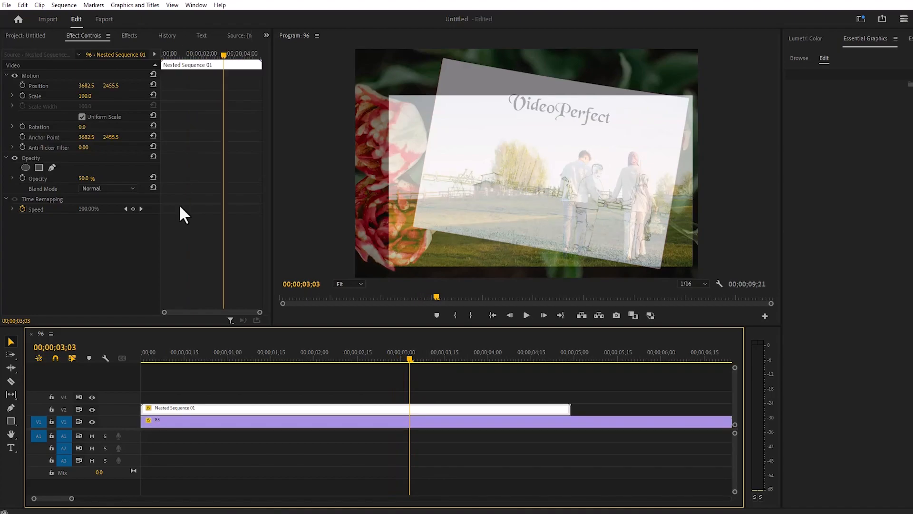
left_click(310, 423)
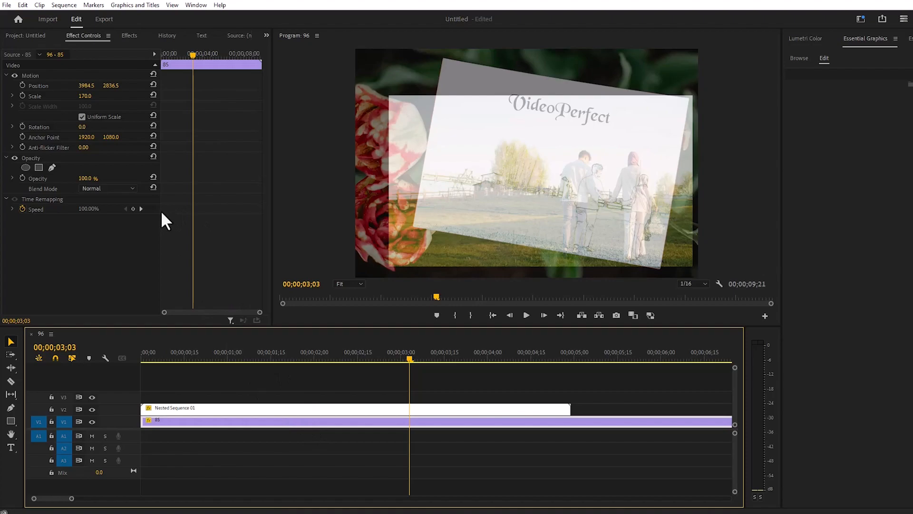
left_click_drag(90, 95, 106, 84)
left_click(88, 96)
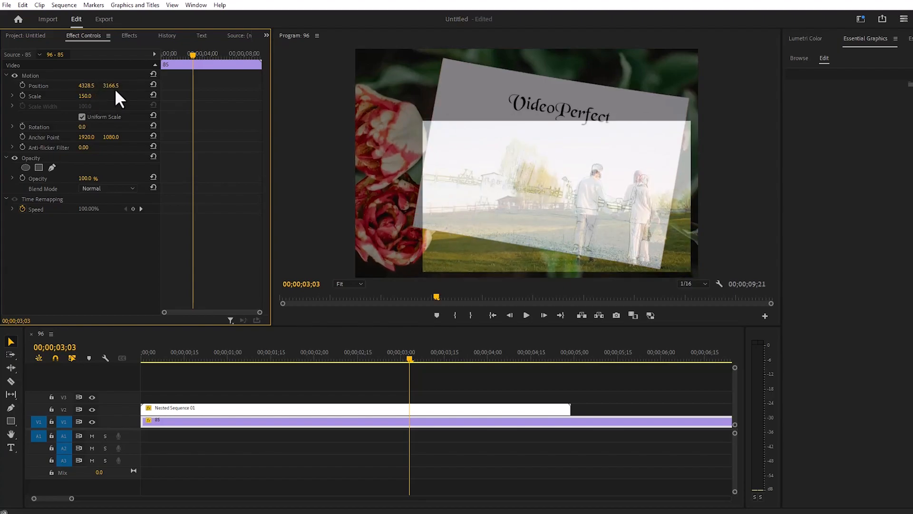
Set the V1 clip 85's rotation to 7° and its vertical position to 2978.5 to follow the tilted card
left_click_drag(113, 85, 105, 84)
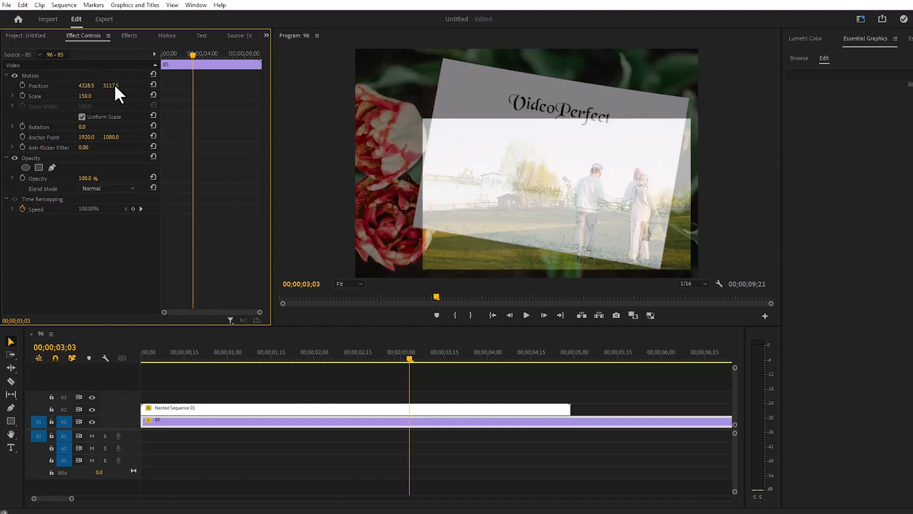
type("150")
key("Return")
left_click_drag(112, 85, 141, 85)
mouse_move(81, 126)
left_mouse_down()
mouse_move(66, 127)
mouse_move(96, 133)
mouse_move(82, 132)
left_mouse_up()
mouse_move(111, 86)
left_mouse_down()
mouse_move(102, 86)
mouse_move(116, 86)
left_mouse_up()
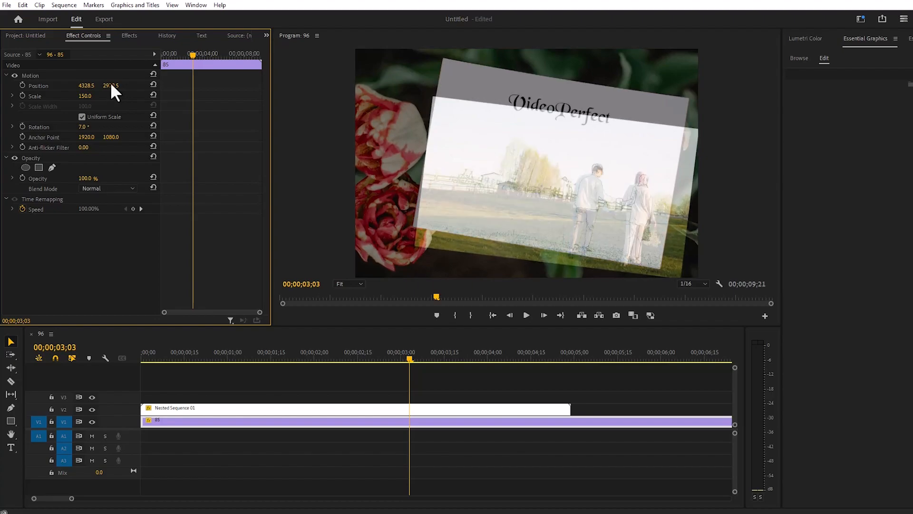
Add starting position, scale and rotation keyframes to the nested sequence at about 00;00;02;15
left_click_drag(410, 360, 357, 361)
left_click(404, 401)
left_click(322, 360)
left_click(387, 410)
left_click(22, 85)
left_click(23, 96)
left_click(23, 126)
At 00;00;04;01, keyframe the nested sequence's scale to 114, position to 3375.5, 2342.5 and rotation to -1° to match the couple below
mouse_move(234, 54)
left_mouse_down()
mouse_move(250, 56)
mouse_move(230, 56)
mouse_move(241, 58)
left_mouse_up()
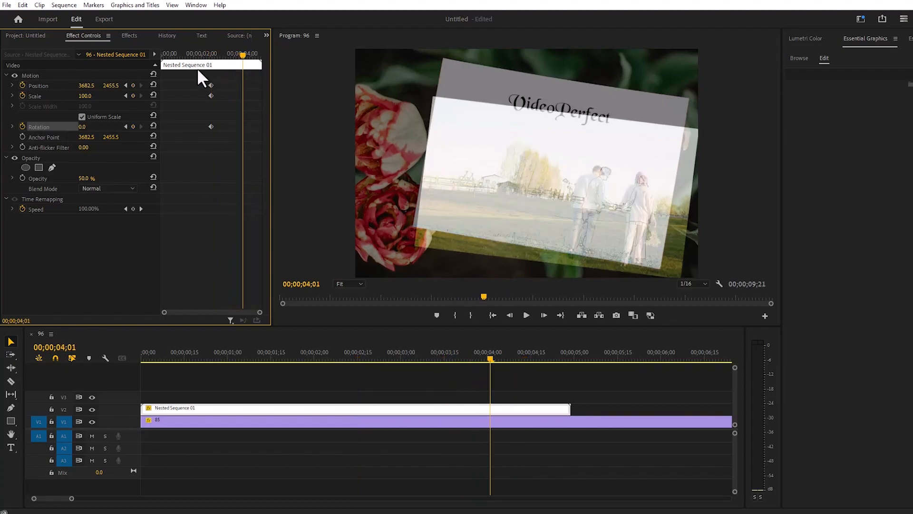
left_click_drag(90, 96, 92, 96)
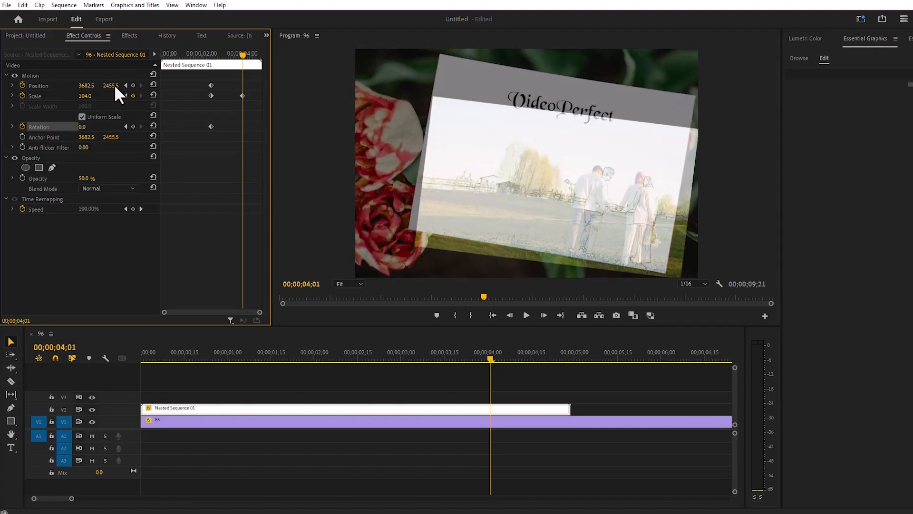
left_click_drag(110, 85, 118, 85)
mouse_move(94, 86)
left_mouse_down()
mouse_move(71, 86)
mouse_move(88, 95)
left_mouse_up()
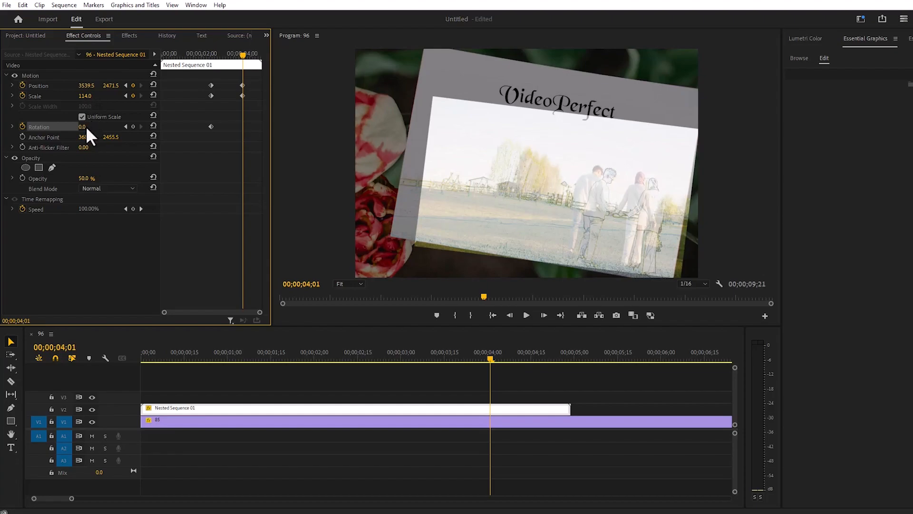
left_click_drag(114, 87, 59, 85)
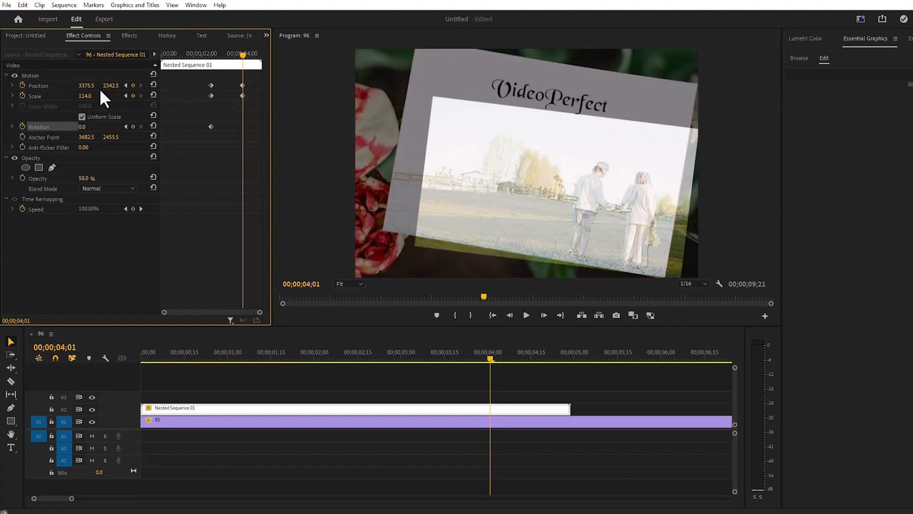
left_click_drag(82, 127, 76, 127)
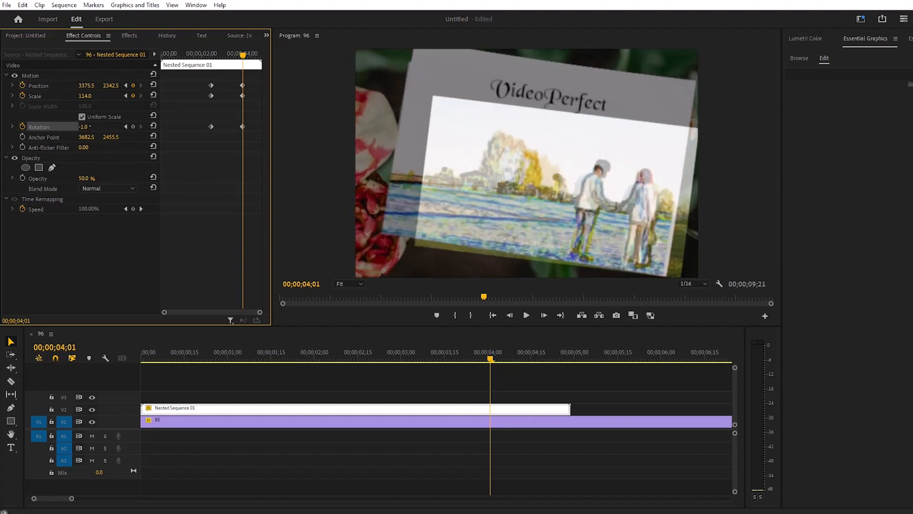
Move clip 85 on V1 to start at 00;00;04;01 and preview the sequence from 00;00;02;18
left_click_drag(423, 423, 708, 432)
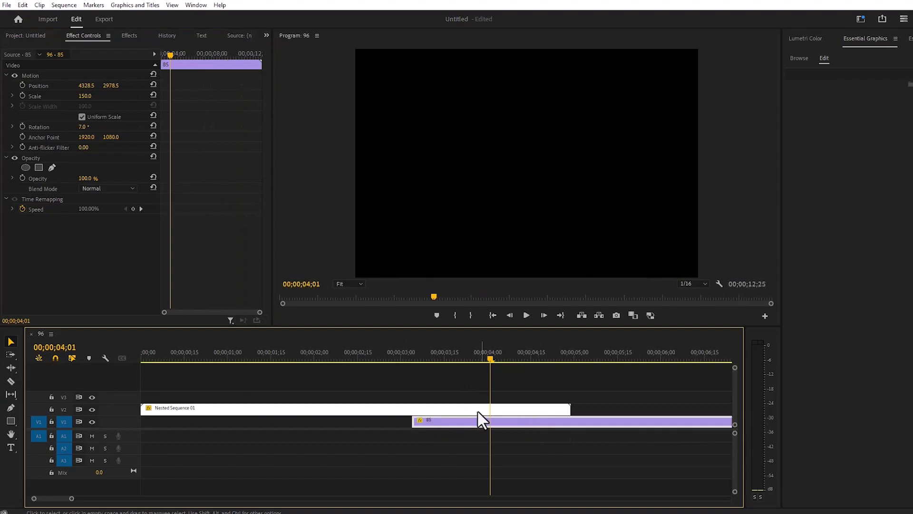
left_click_drag(495, 420, 569, 426)
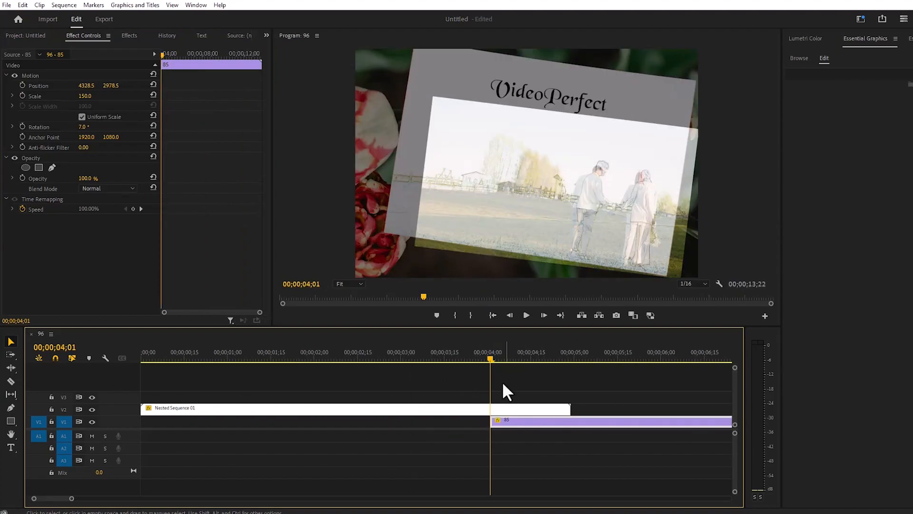
left_click_drag(487, 357, 369, 358)
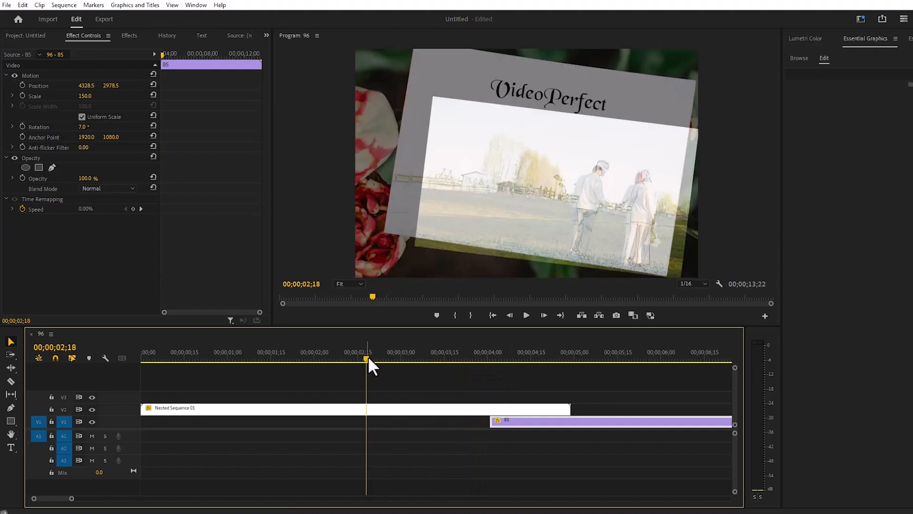
left_click(446, 389)
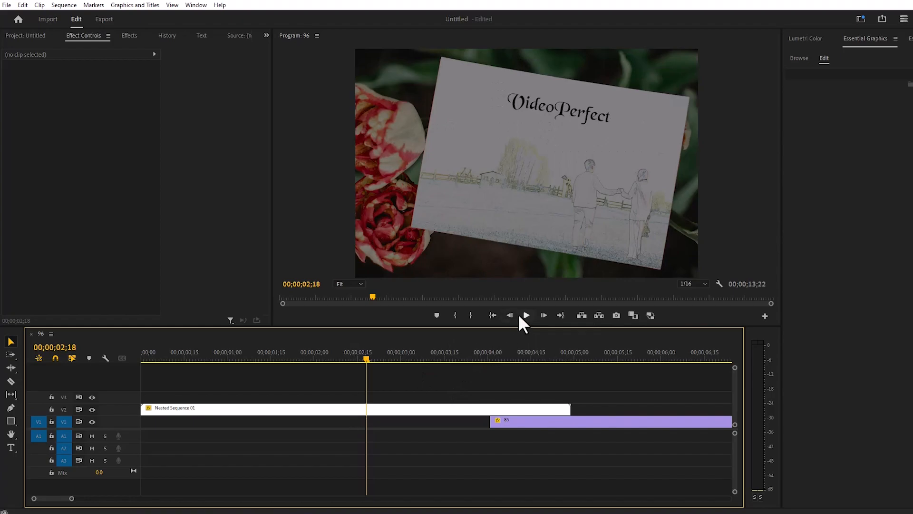
left_click(521, 315)
left_click(523, 316)
left_click_drag(512, 357, 366, 365)
Set the nested sequence's opacity back to 100%
left_click(360, 410)
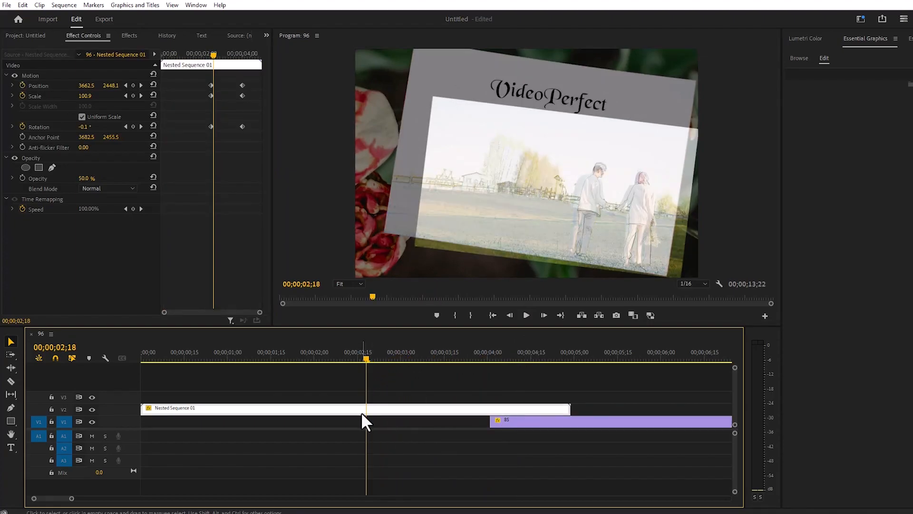
left_click(91, 178)
type("100")
key("Return")
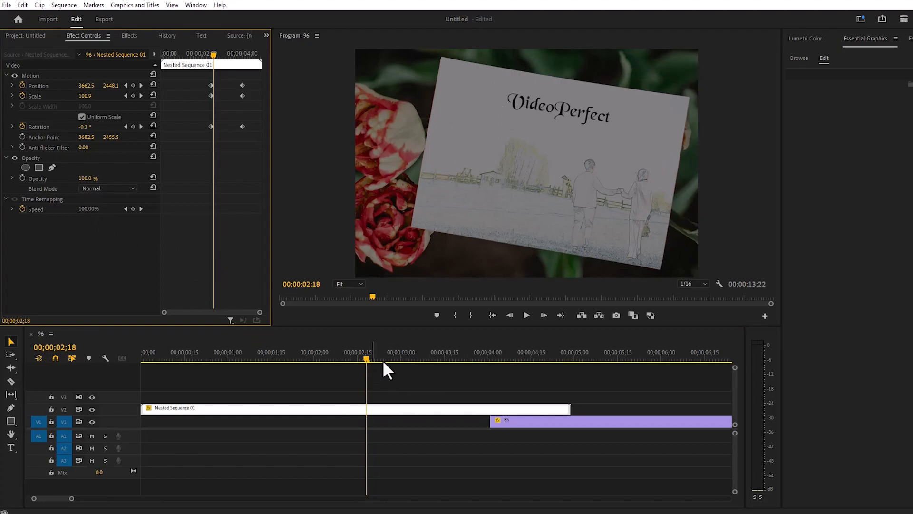
Play the sequence from 00;00;02;18 to review the sketch's zoom and the change to the original clip
left_click(525, 318)
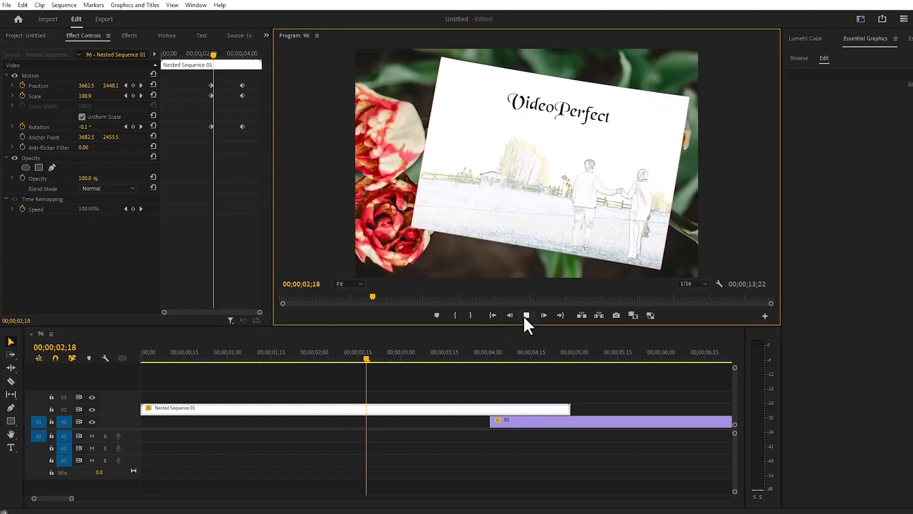
left_click(524, 318)
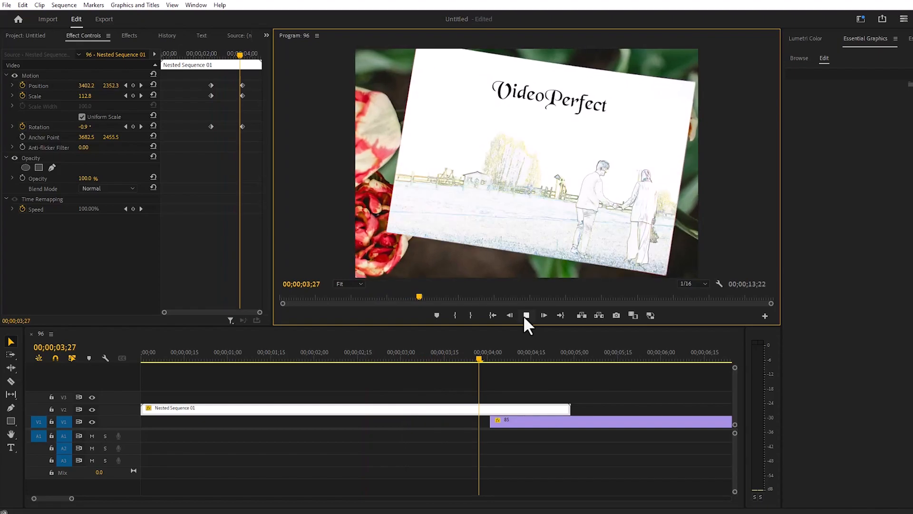
left_click(525, 316)
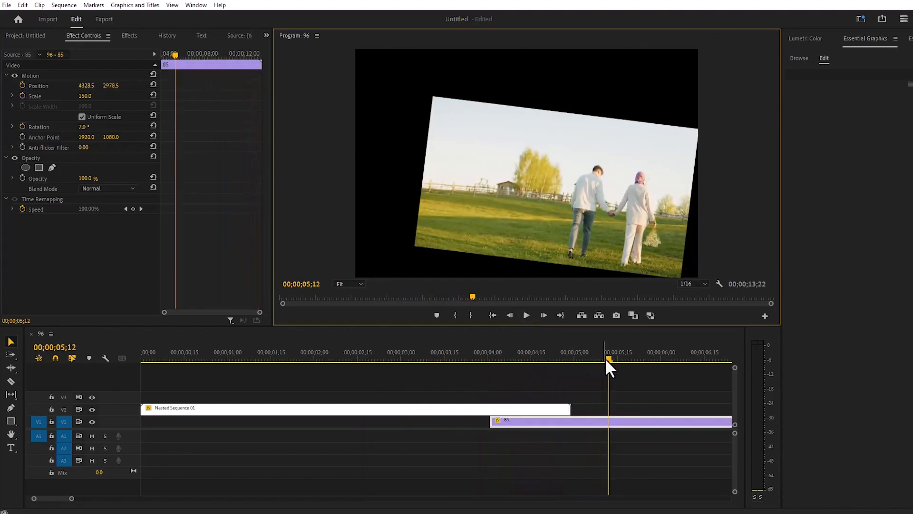